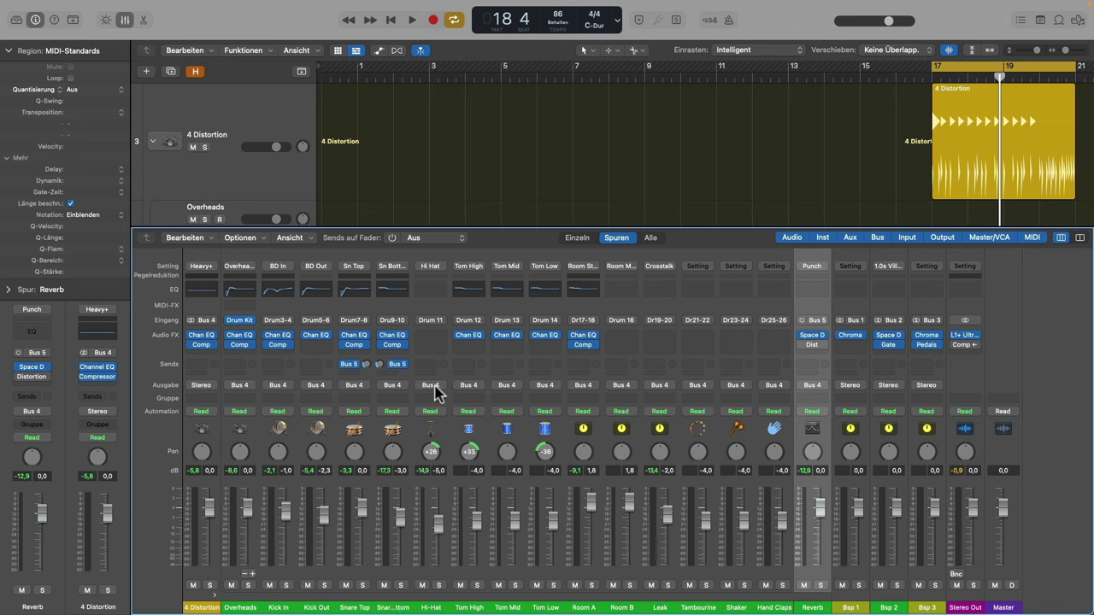
Open the Distortion plug-in on the Reverb channel and switch it on while the drum section plays.
{"action": "left_click", "coordinate": [814, 342]}
{"action": "left_click_drag", "start_coordinate": [567, 161], "coordinate": [658, 250]}
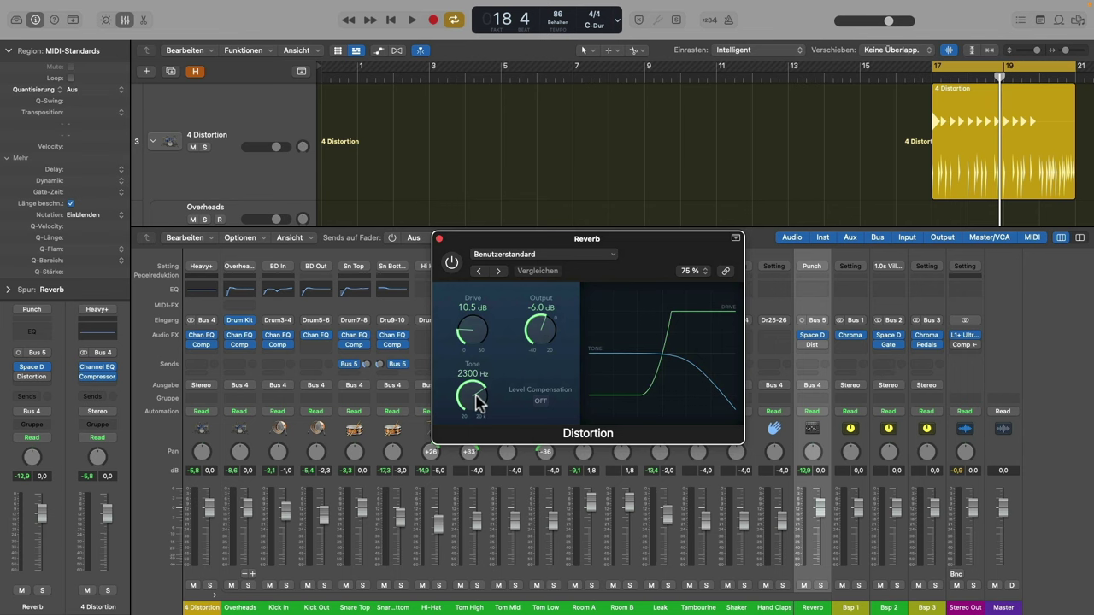
{"action": "left_click_drag", "start_coordinate": [744, 367], "coordinate": [803, 350]}
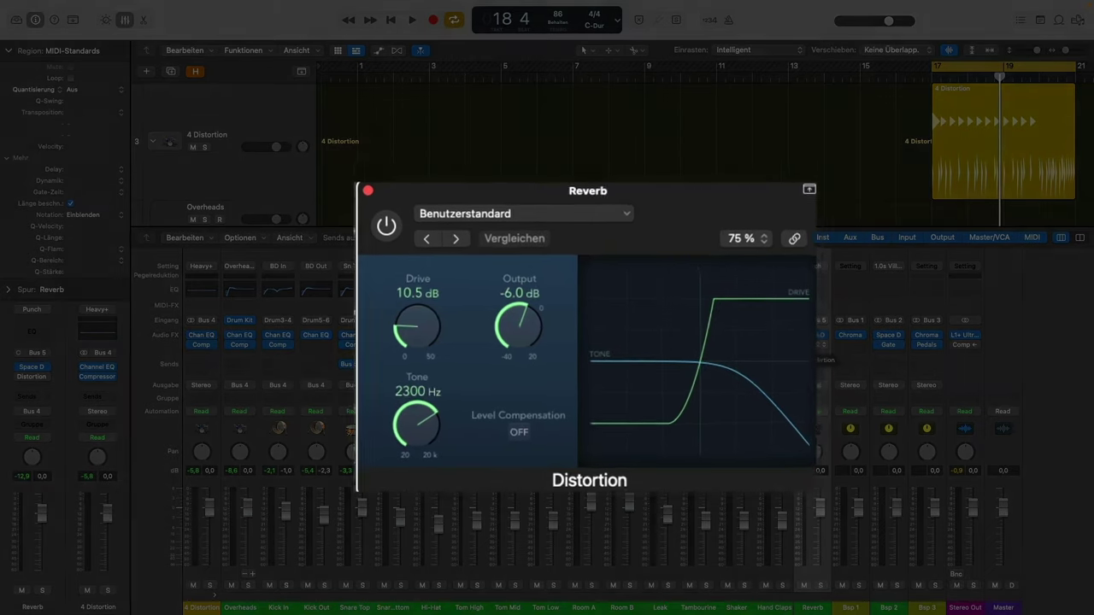
{"action": "key", "text": "space"}
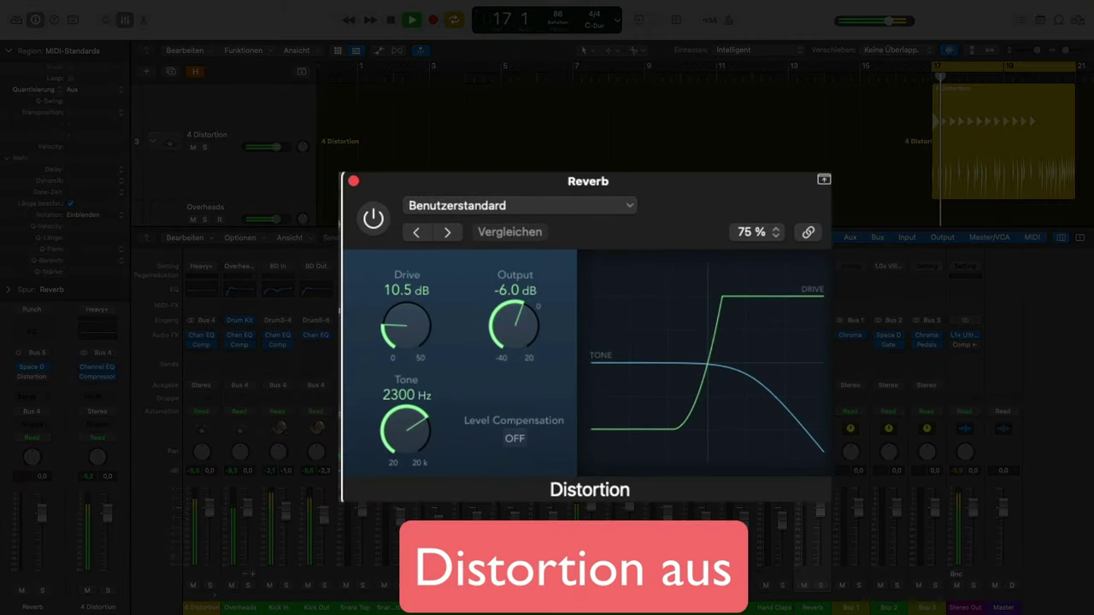
{"action": "left_click", "coordinate": [372, 218]}
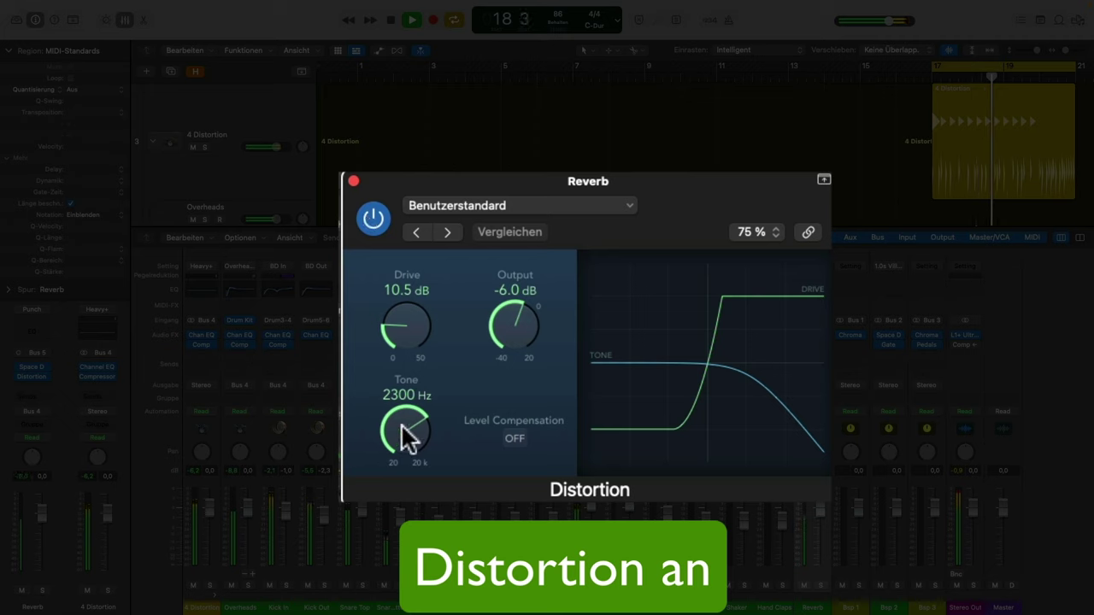
Sweep the Distortion's Tone down to 580 Hz and back up to 2000 Hz, and bypass the plug-in.
{"action": "left_click_drag", "start_coordinate": [407, 434], "coordinate": [408, 466]}
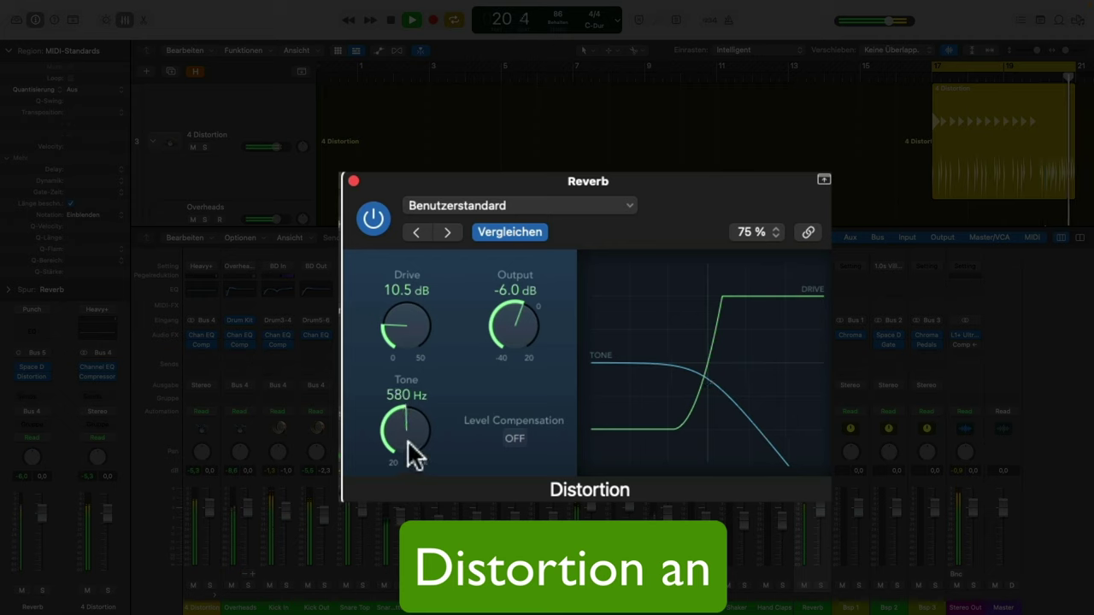
{"action": "left_click_drag", "start_coordinate": [408, 449], "coordinate": [403, 397]}
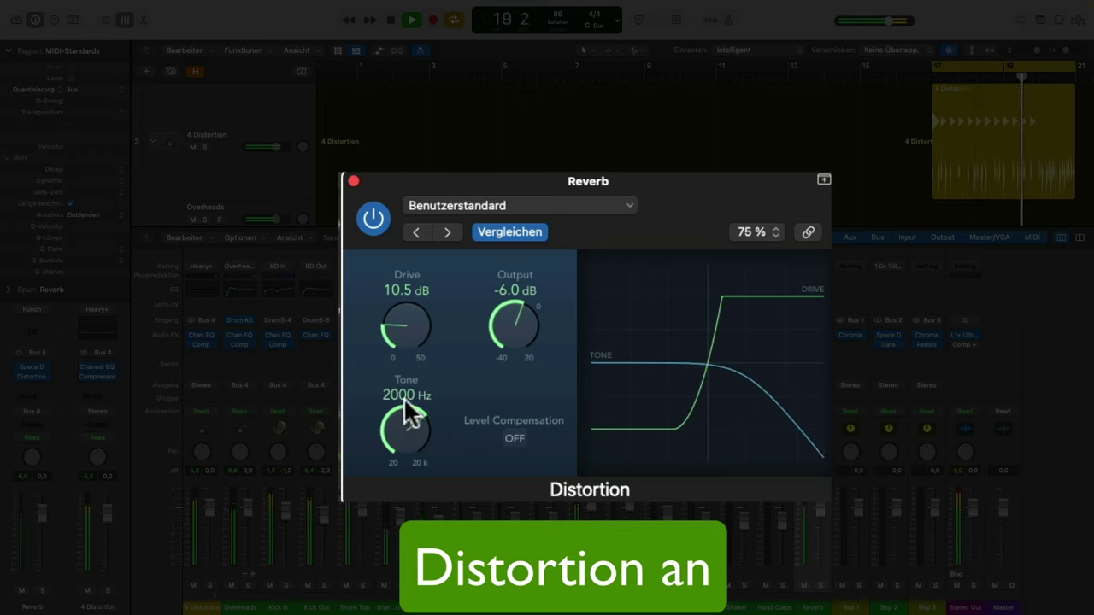
{"action": "left_click", "coordinate": [375, 219]}
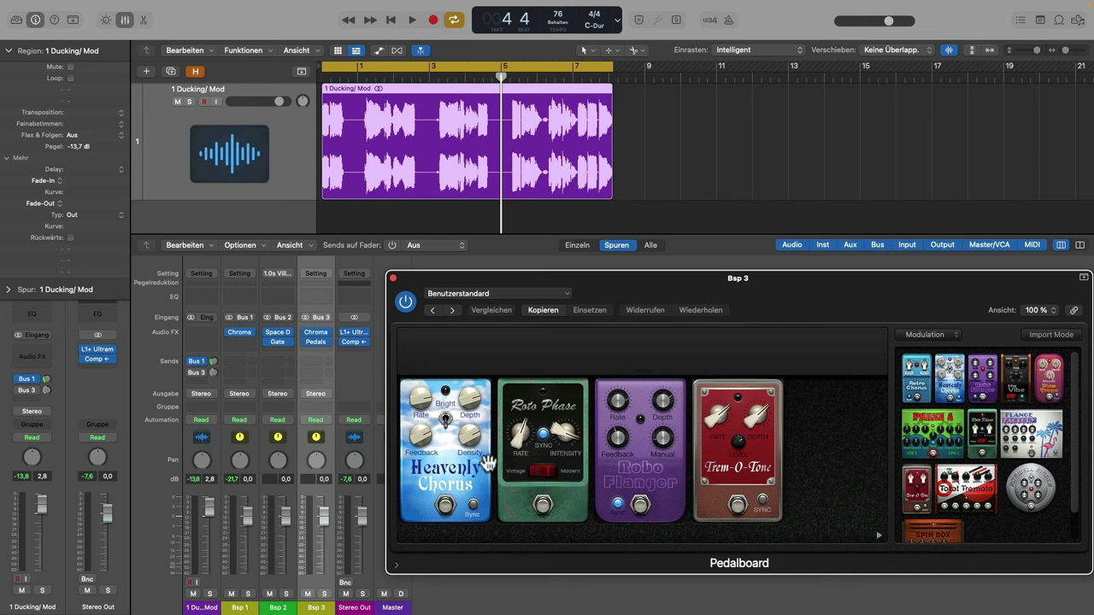
Audition the Heavenly Chorus pedal on Bsp 3 by switching it on while the 1 Ducking/ Mod track plays.
{"action": "key", "text": "space"}
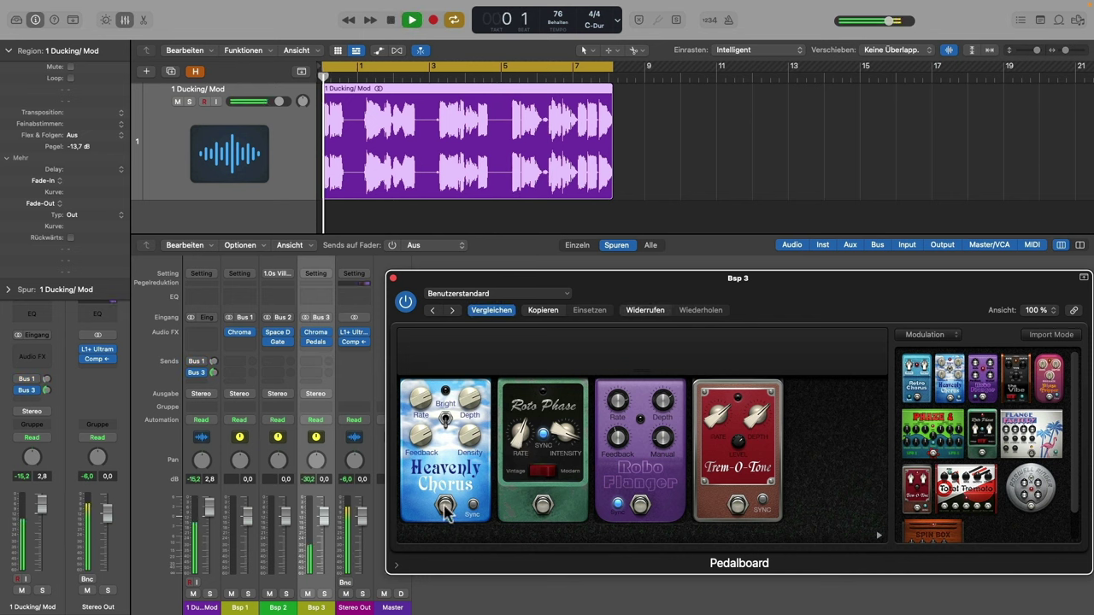
{"action": "left_click", "coordinate": [444, 508]}
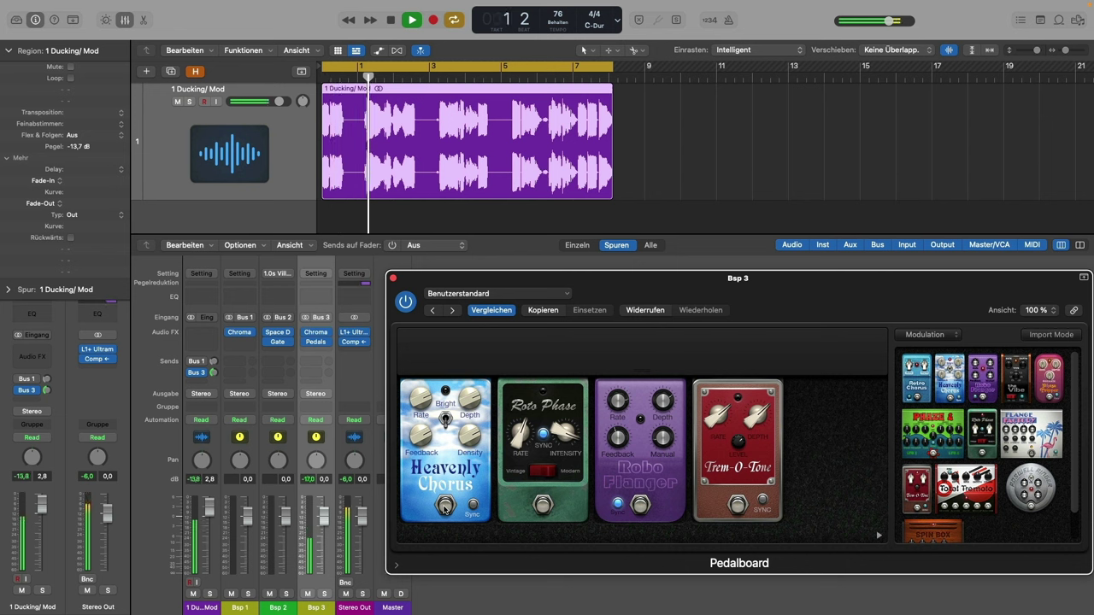
{"action": "left_click", "coordinate": [444, 508]}
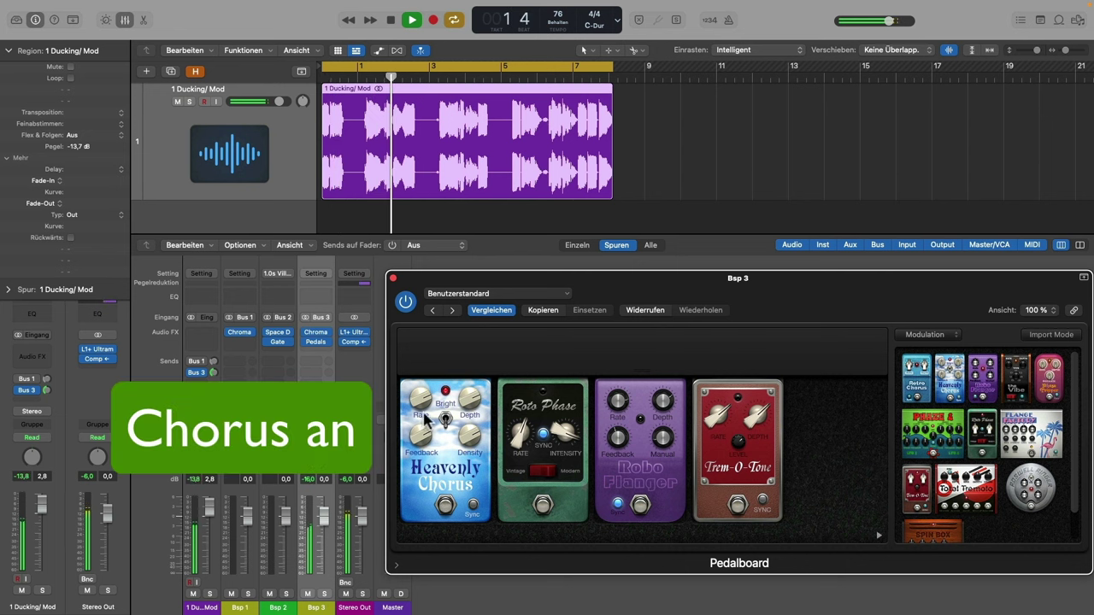
{"action": "mouse_move", "coordinate": [468, 412]}
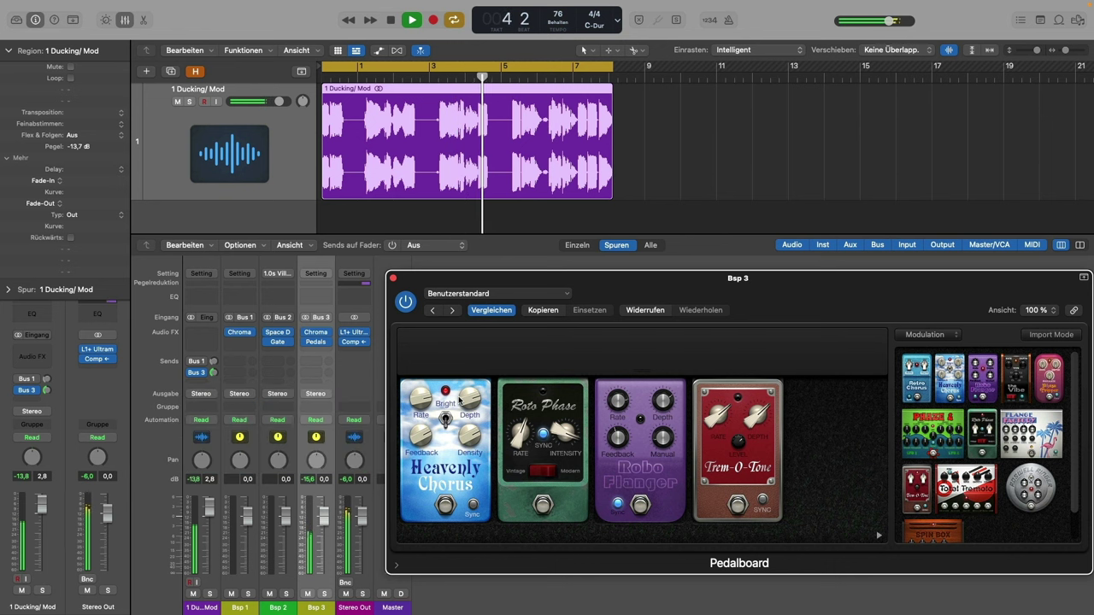
{"action": "key", "text": "space"}
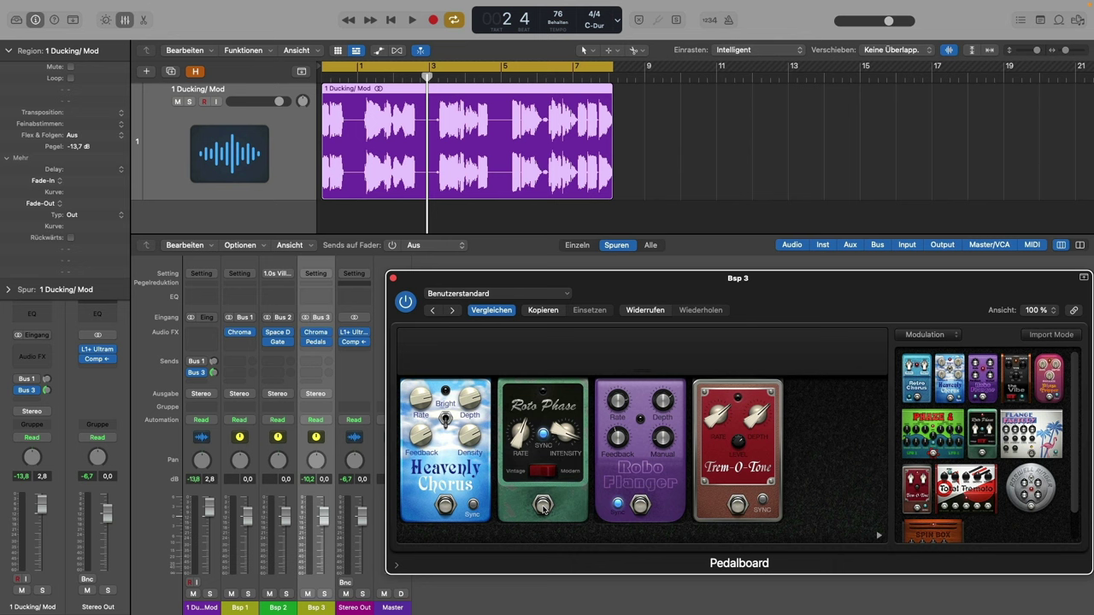
Play the track from the start with the Roto Phase pedal switched on and turn its Rate up slightly.
{"action": "key", "text": "Return"}
{"action": "key", "text": "space"}
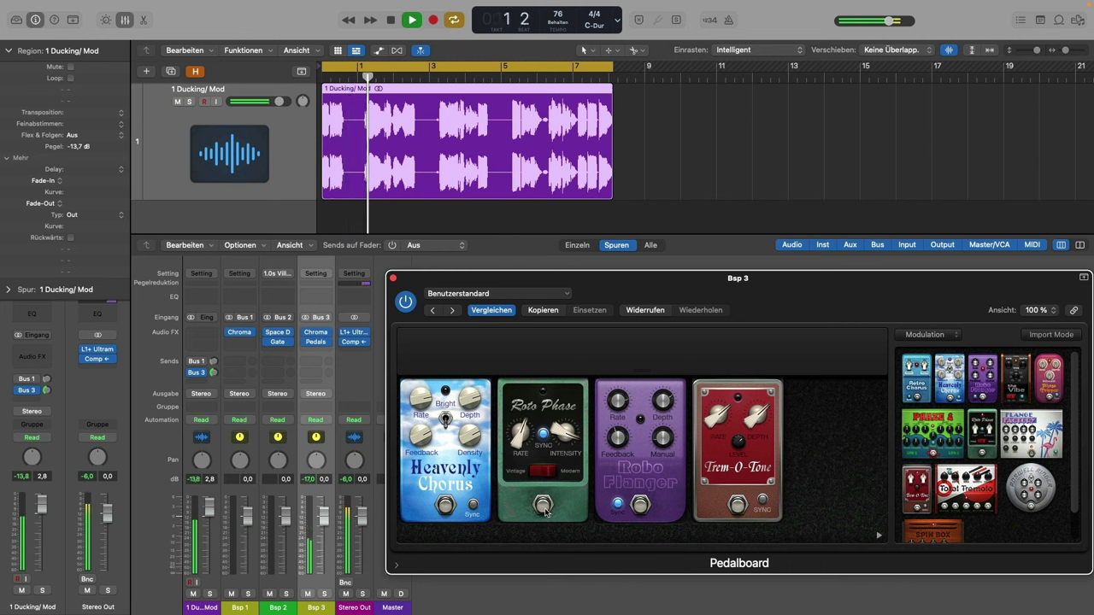
{"action": "left_click", "coordinate": [546, 511]}
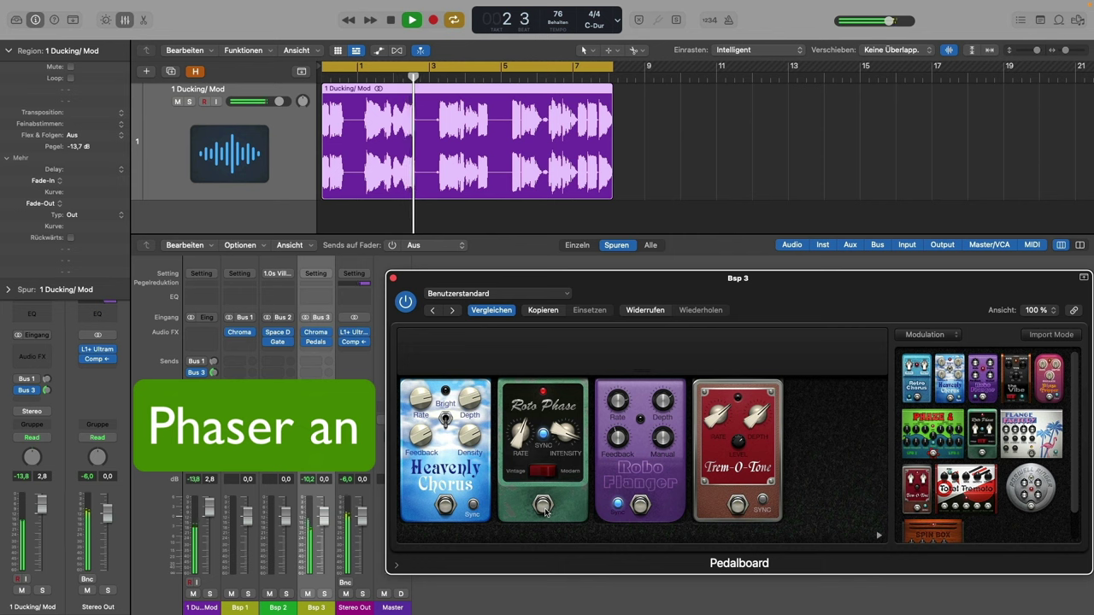
{"action": "left_click_drag", "start_coordinate": [522, 456], "coordinate": [519, 446]}
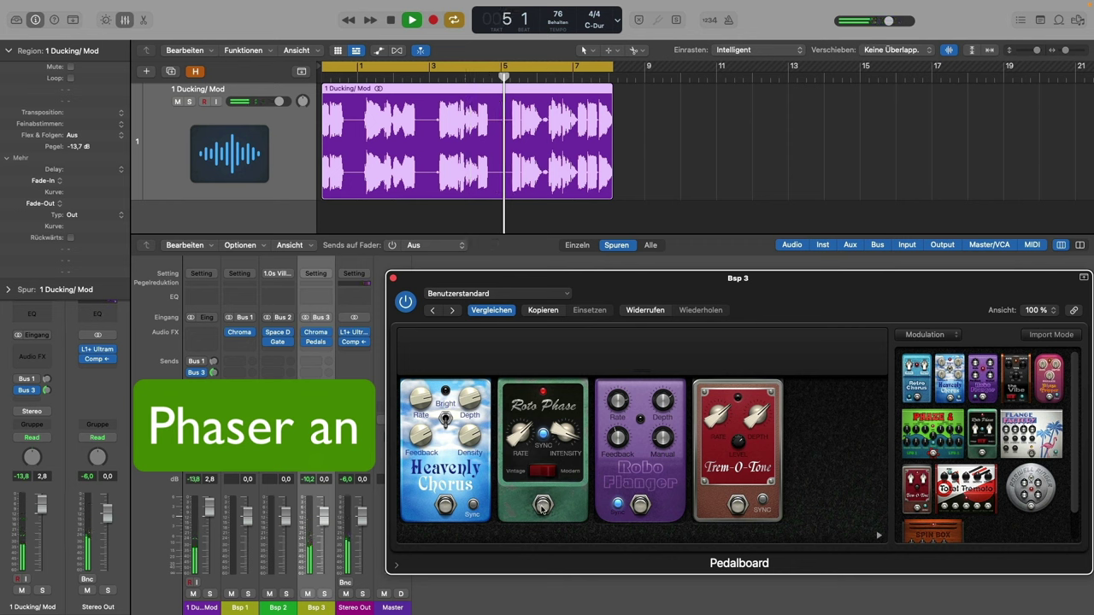
{"action": "key", "text": "super+space"}
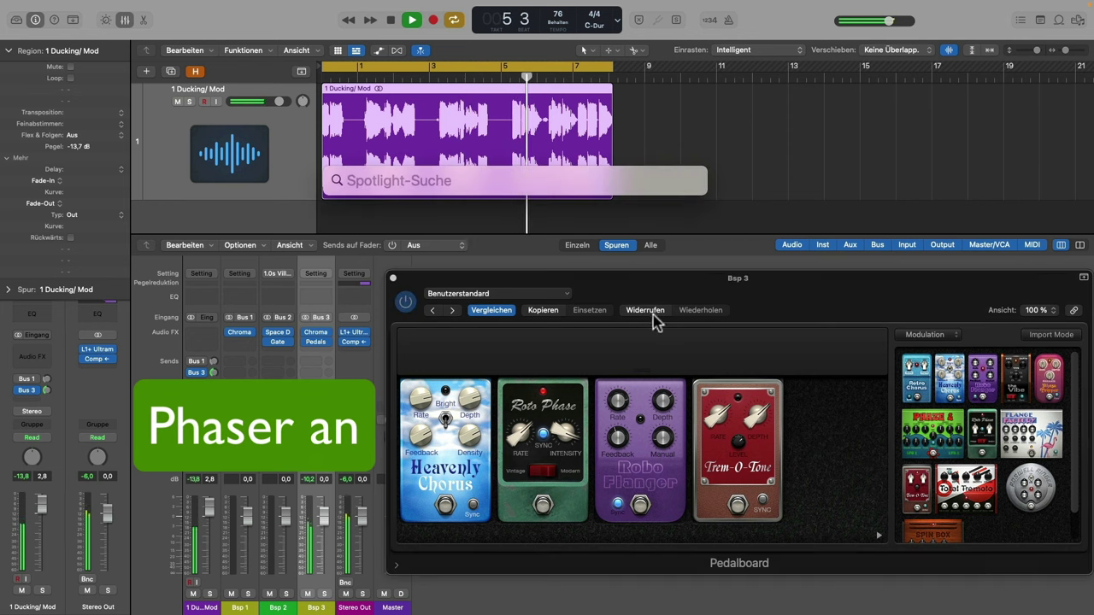
{"action": "left_click", "coordinate": [698, 219]}
{"action": "key", "text": "space"}
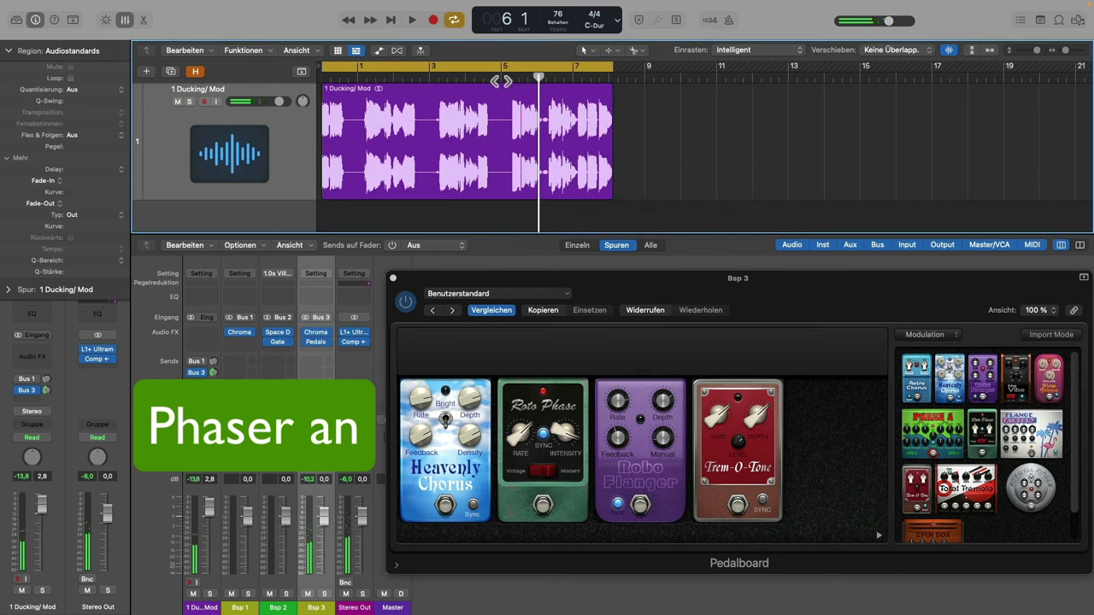
Audition the Robo Flanger pedal by switching it on while the track plays from the start.
{"action": "key", "text": "Return"}
{"action": "left_click", "coordinate": [675, 499]}
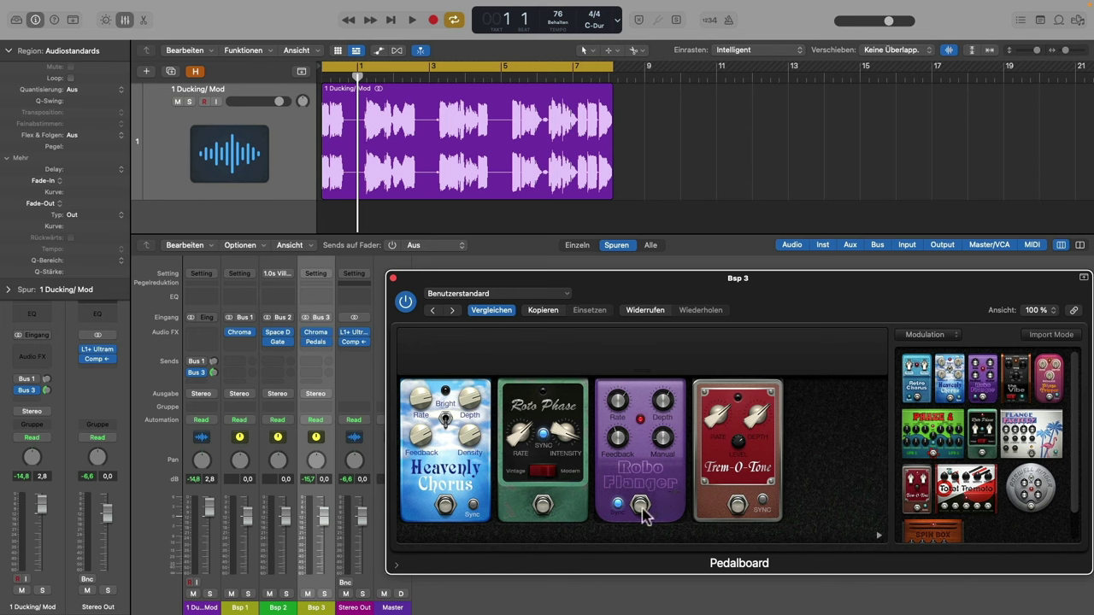
{"action": "left_click", "coordinate": [637, 123]}
{"action": "key", "text": "space"}
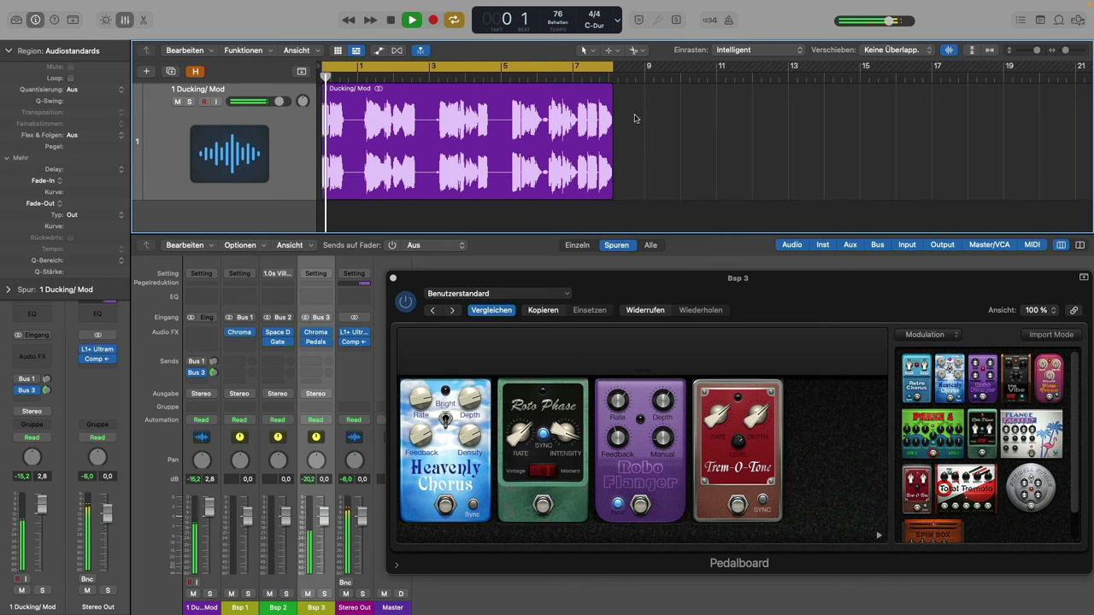
{"action": "left_click", "coordinate": [642, 508]}
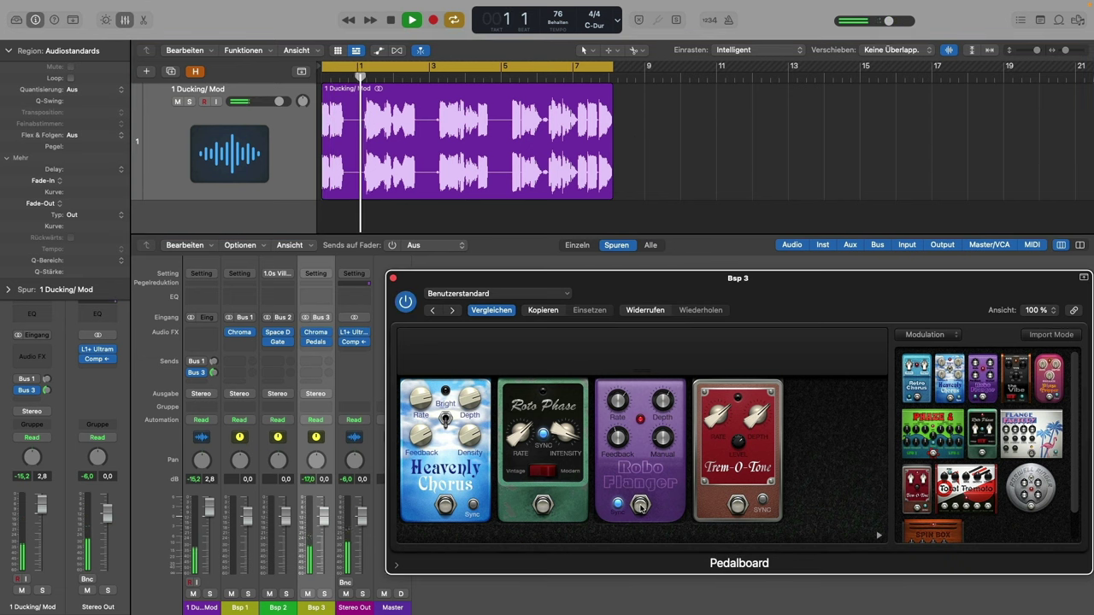
{"action": "left_click", "coordinate": [617, 405]}
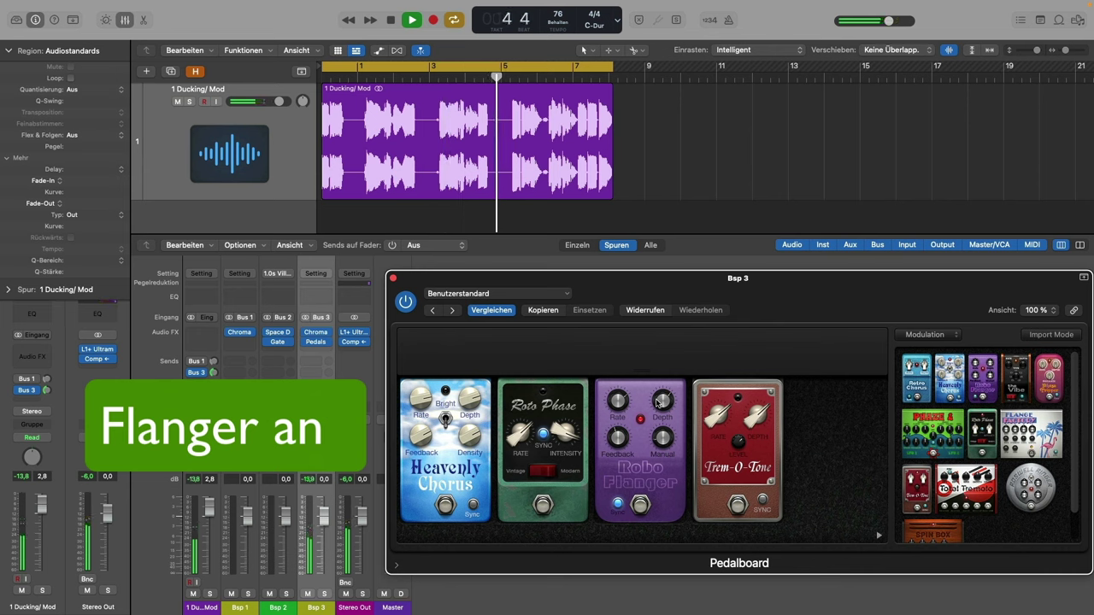
{"action": "key", "text": "space"}
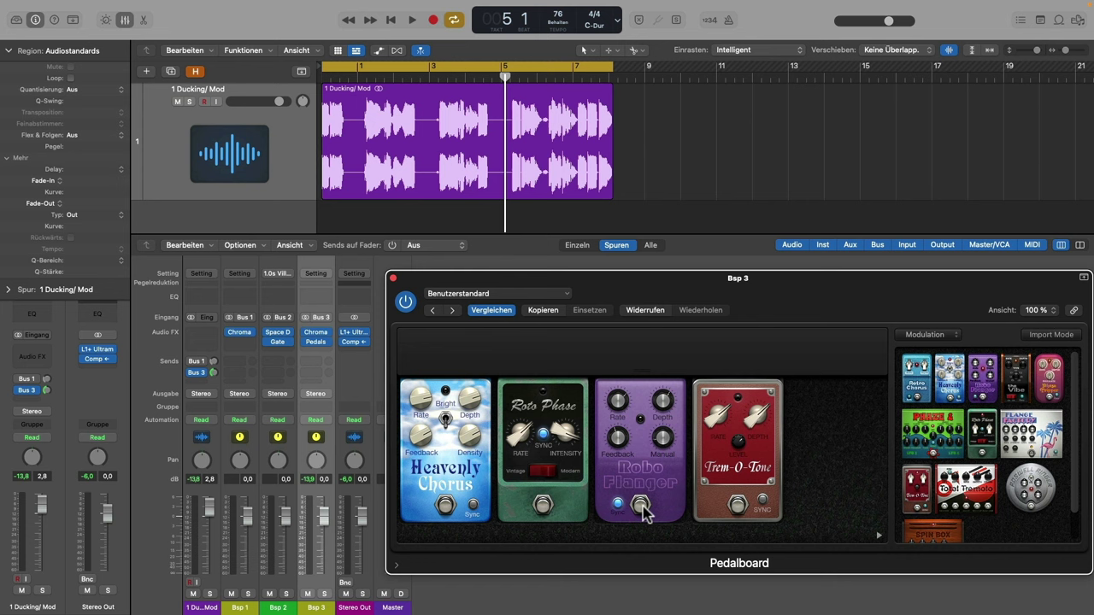
Play the track with the Trem-O-Tone pedal switched on, turning its Rate down and its Depth up.
{"action": "key", "text": "space"}
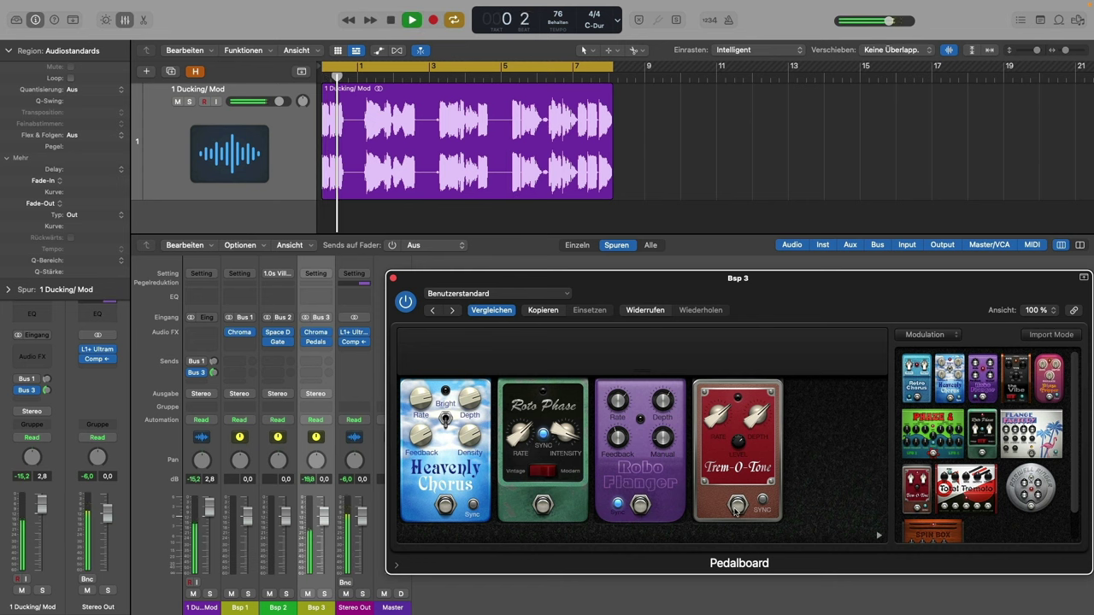
{"action": "left_click", "coordinate": [735, 510]}
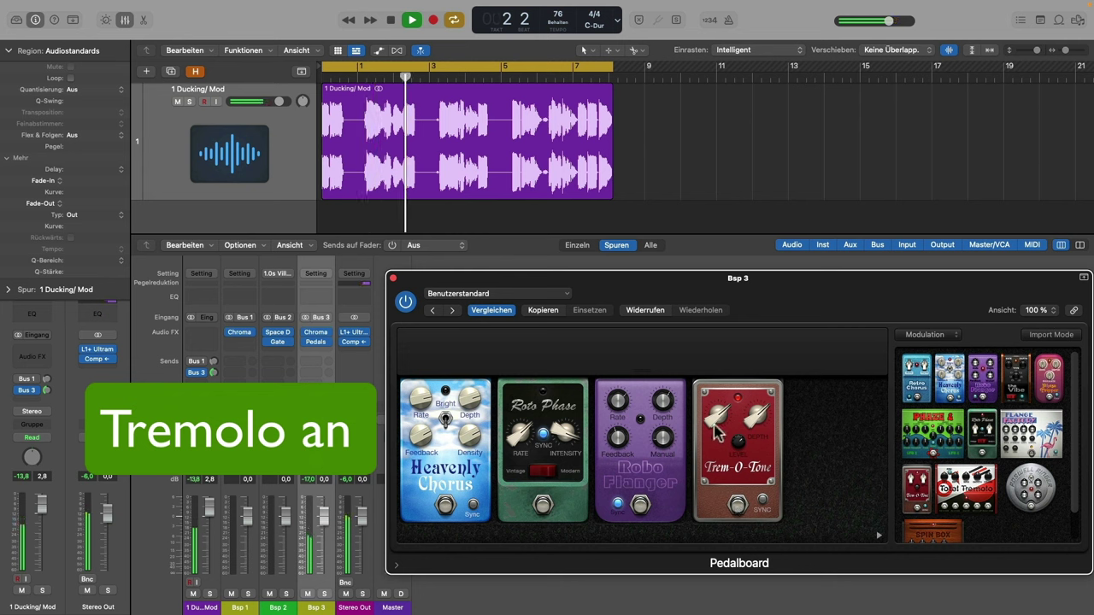
{"action": "left_click_drag", "start_coordinate": [716, 428], "coordinate": [716, 442]}
{"action": "left_click_drag", "start_coordinate": [750, 410], "coordinate": [746, 398]}
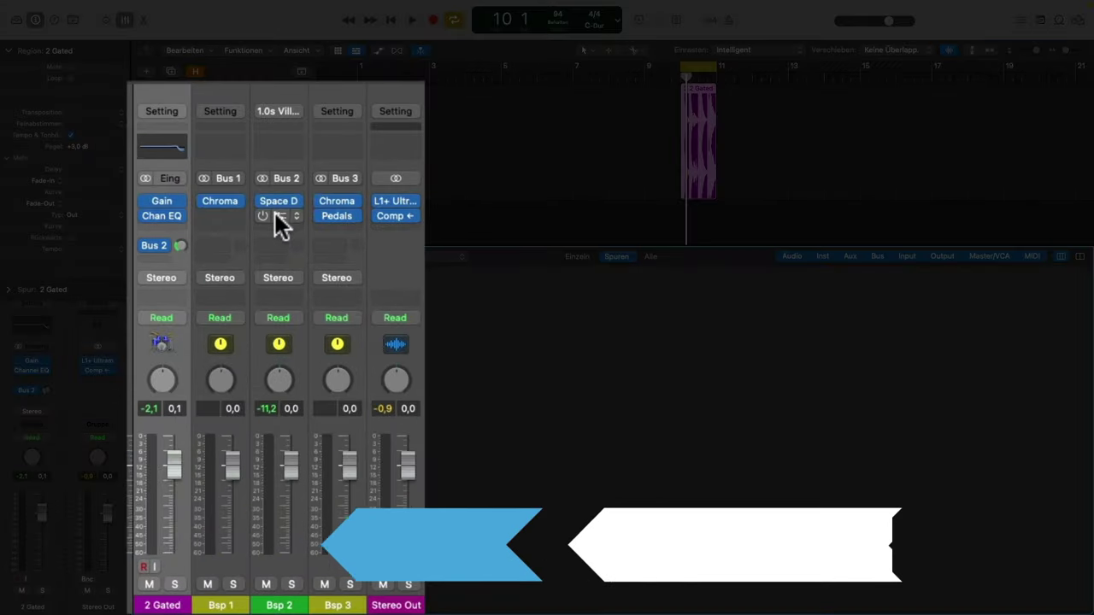
Open the Noise Gate on the Bsp 2 channel and set its Threshold to -23 dB while the drum loop plays.
{"action": "left_click", "coordinate": [276, 213]}
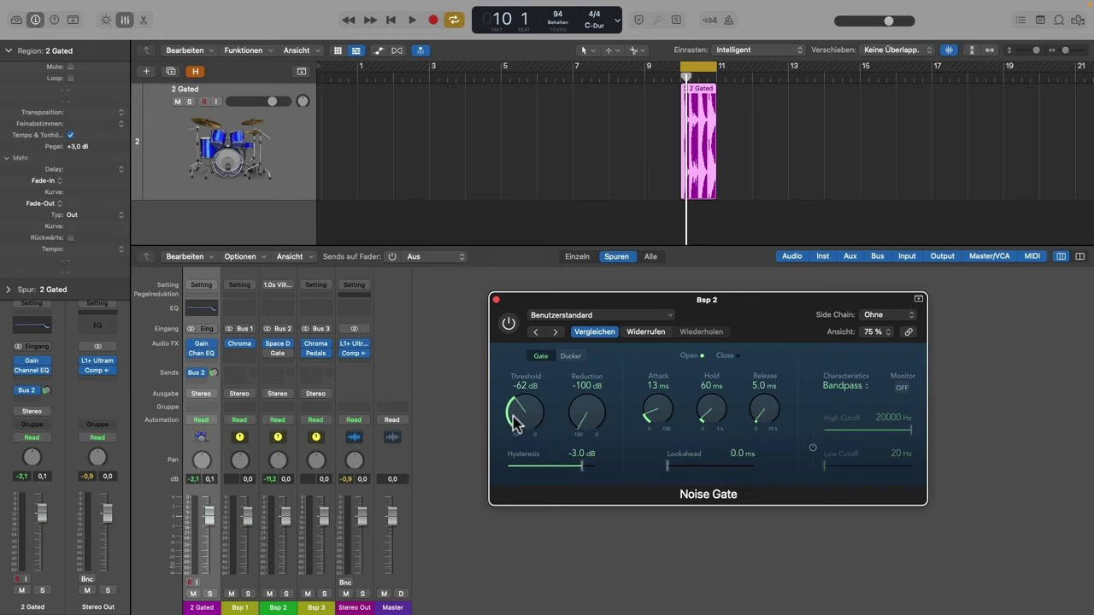
{"action": "left_click", "coordinate": [357, 395]}
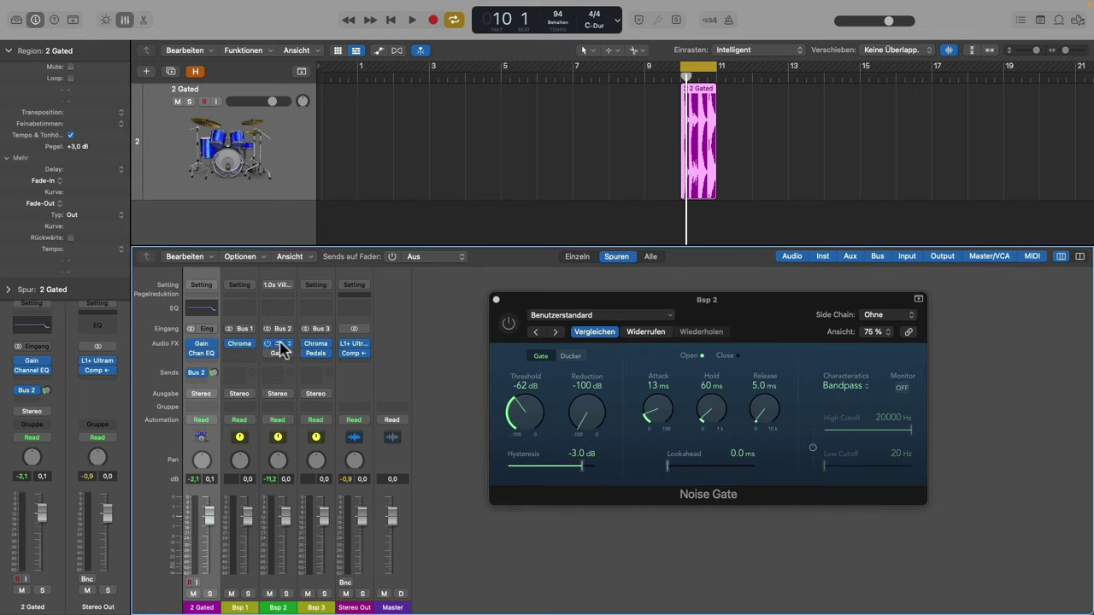
{"action": "left_click", "coordinate": [523, 413]}
{"action": "key", "text": "space"}
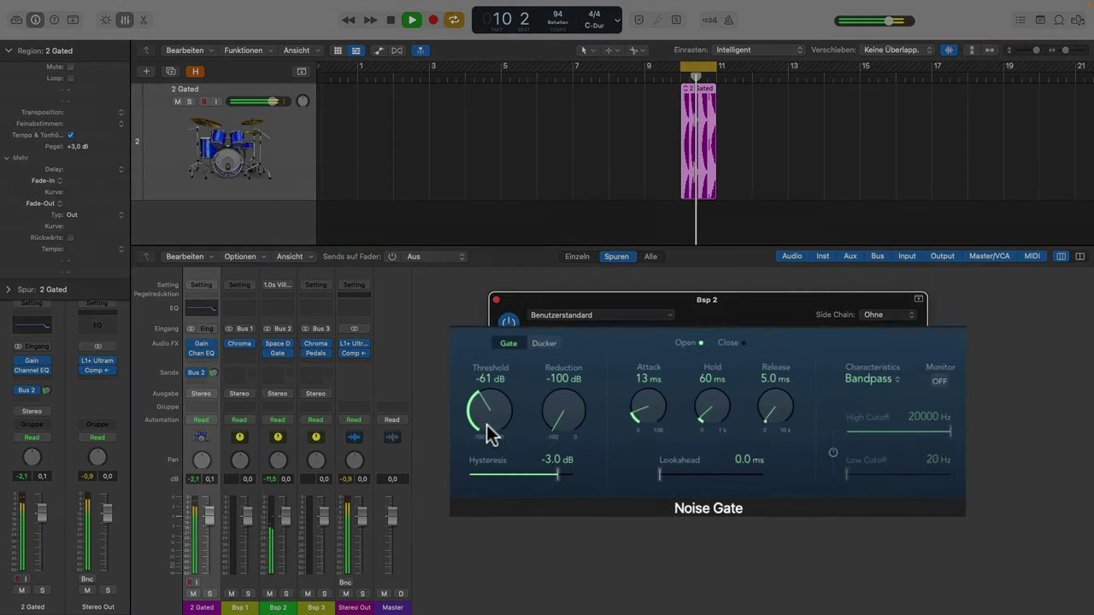
{"action": "left_click_drag", "start_coordinate": [524, 414], "coordinate": [516, 412]}
{"action": "left_click_drag", "start_coordinate": [448, 408], "coordinate": [406, 330]}
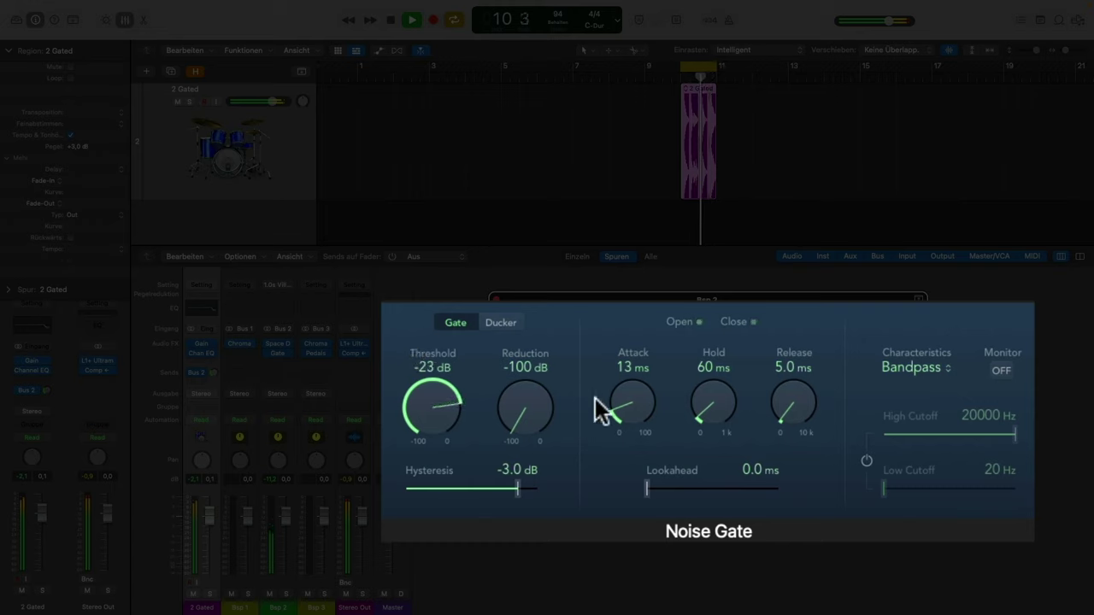
Set the Noise Gate's Attack to 31 ms and its Hold to 130 ms while listening to the drum loop.
{"action": "left_click_drag", "start_coordinate": [621, 412], "coordinate": [620, 366]}
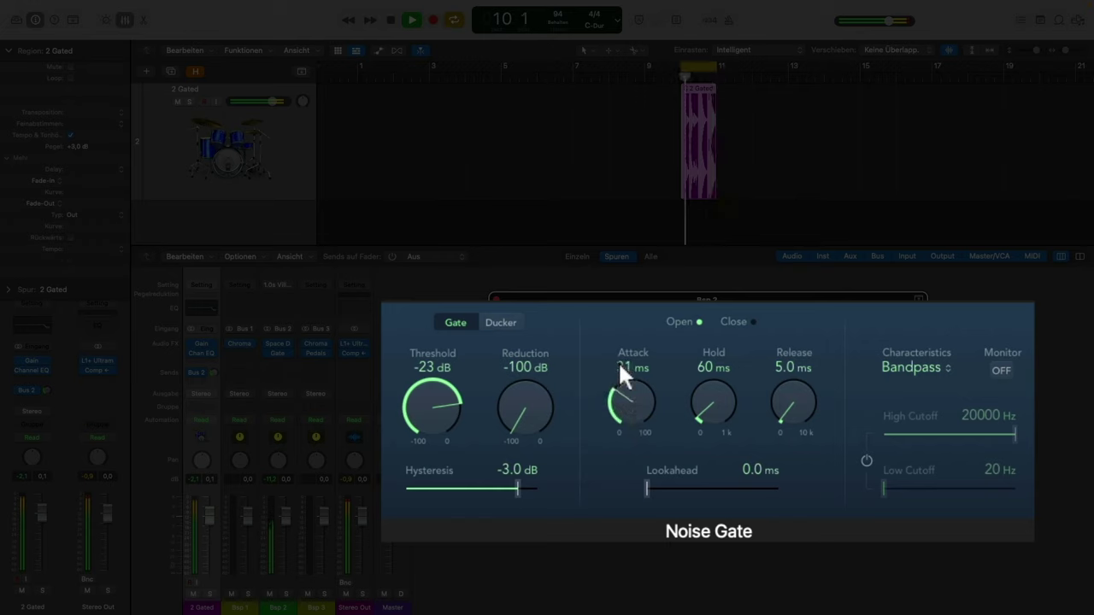
{"action": "mouse_move", "coordinate": [713, 415]}
{"action": "left_mouse_down"}
{"action": "mouse_move", "coordinate": [700, 367]}
{"action": "mouse_move", "coordinate": [717, 397]}
{"action": "left_mouse_up"}
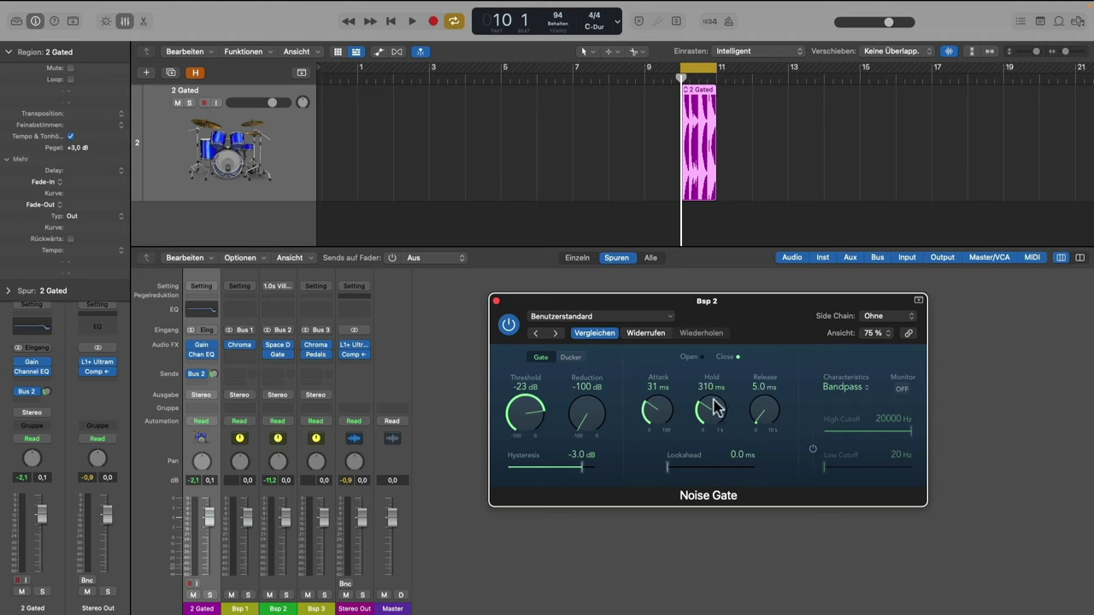
{"action": "key", "text": "space"}
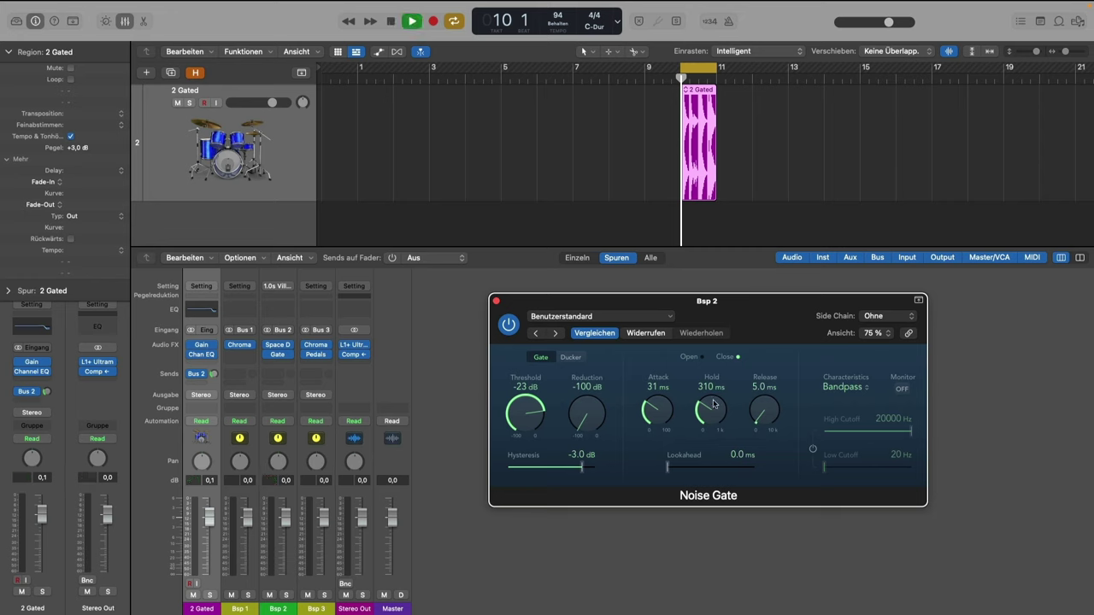
{"action": "left_click_drag", "start_coordinate": [715, 409], "coordinate": [703, 431]}
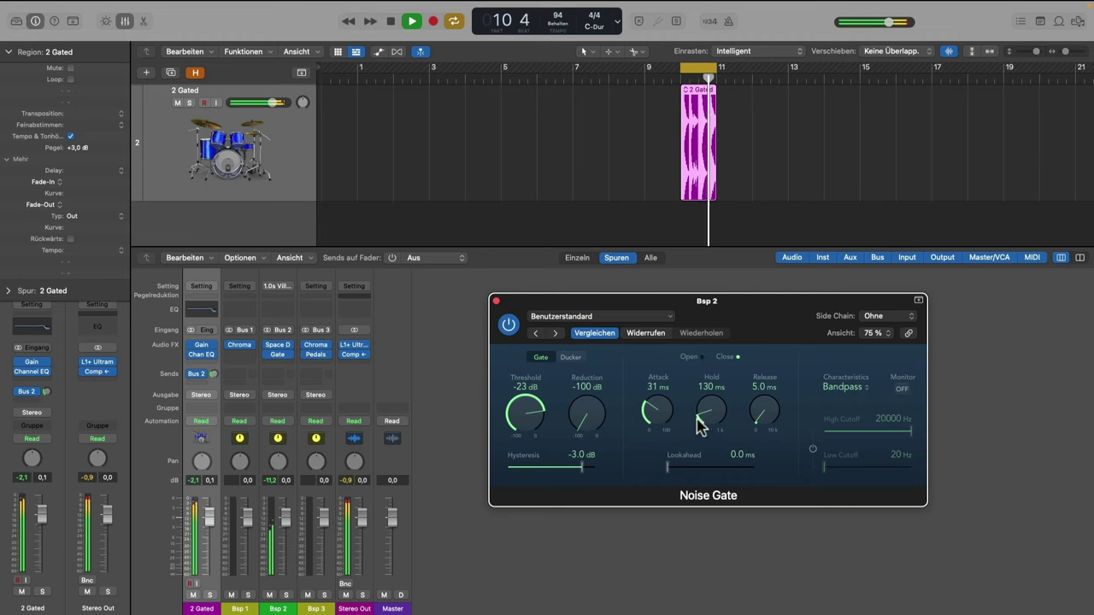
Compare the drum loop without effects, with reverb only and with gated reverb by switching the Space Designer and Noise Gate on Bsp 2.
{"action": "left_click", "coordinate": [267, 354]}
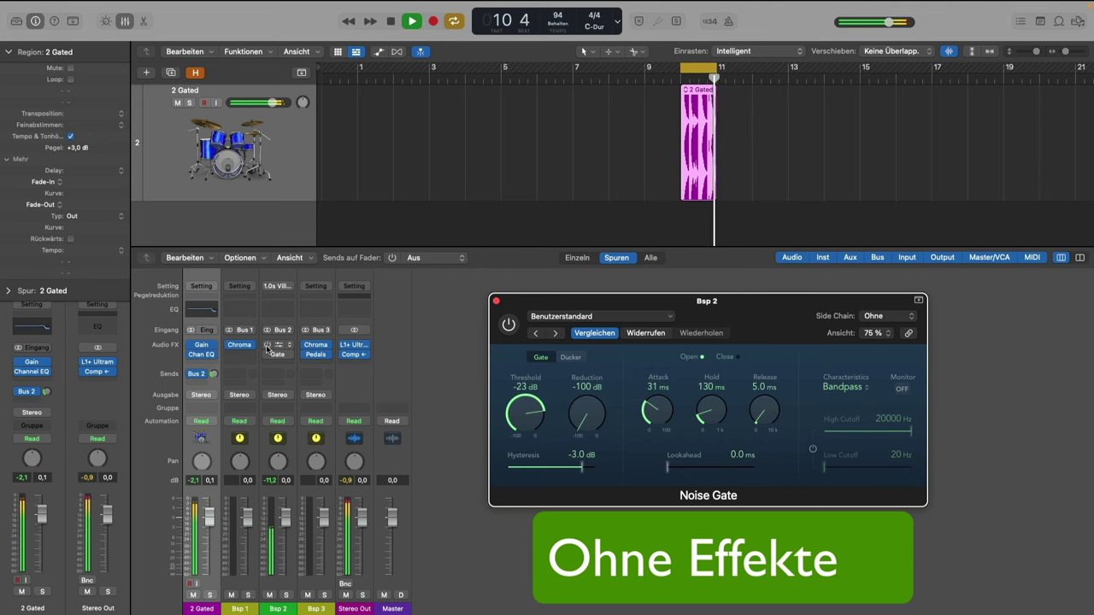
{"action": "left_click", "coordinate": [266, 346]}
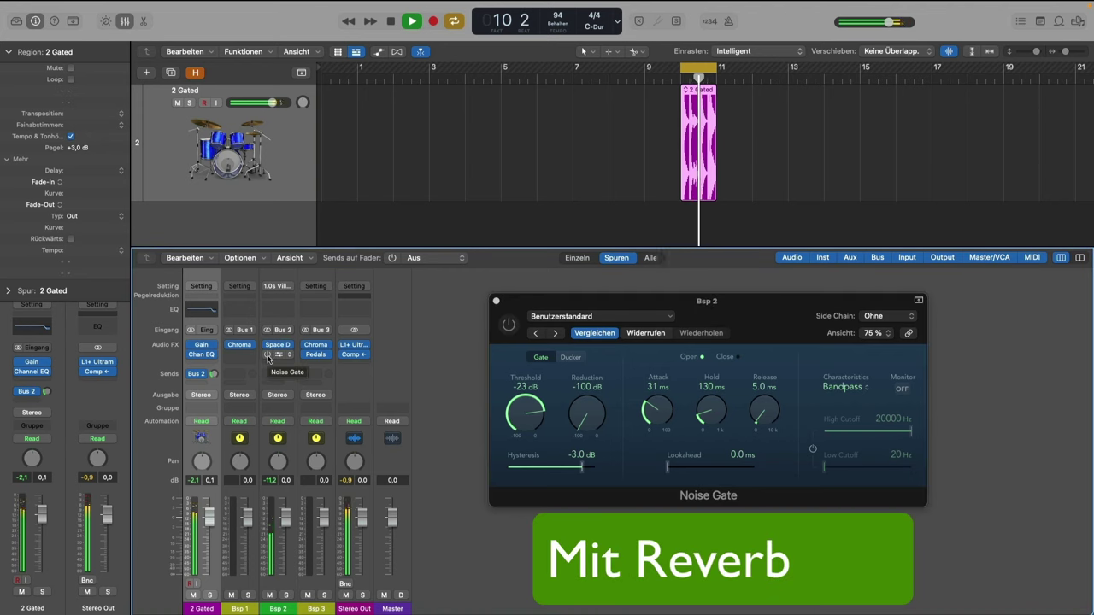
{"action": "left_click", "coordinate": [268, 356]}
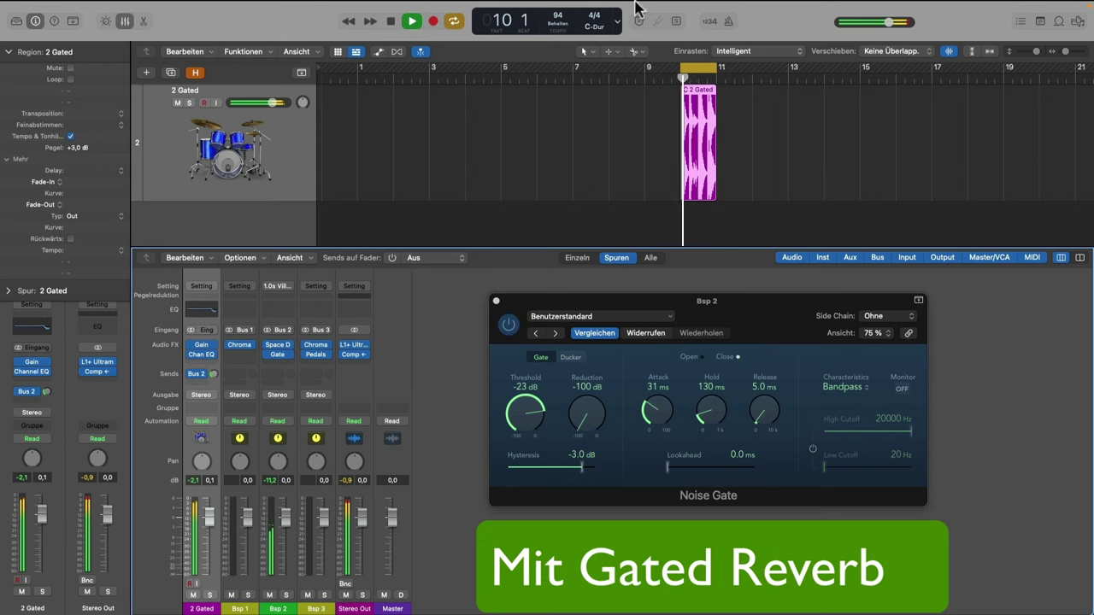
{"action": "left_click", "coordinate": [712, 72]}
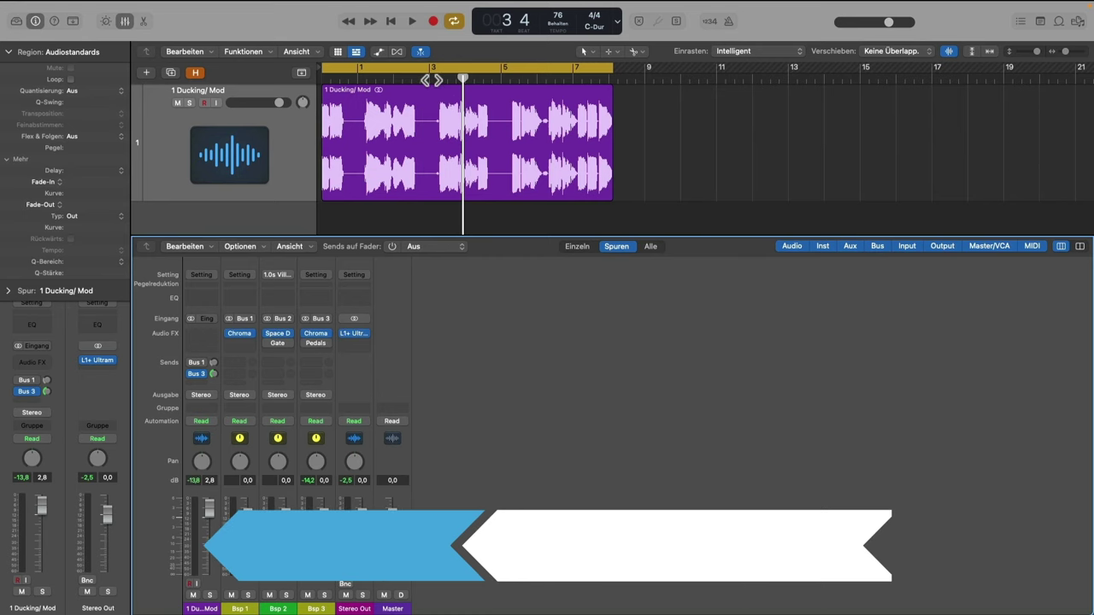
Open the ChromaVerb on the Bsp 3 channel and play the 1 Ducking/ Mod track, closing the plug-in during playback.
{"action": "left_click", "coordinate": [316, 334]}
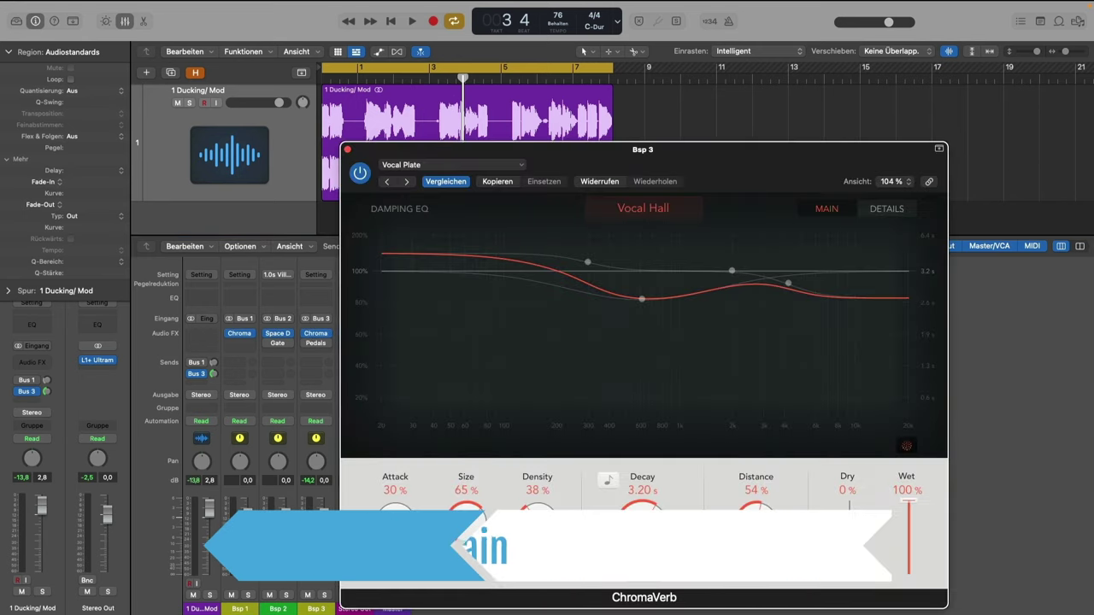
{"action": "left_click_drag", "start_coordinate": [597, 172], "coordinate": [732, 235]}
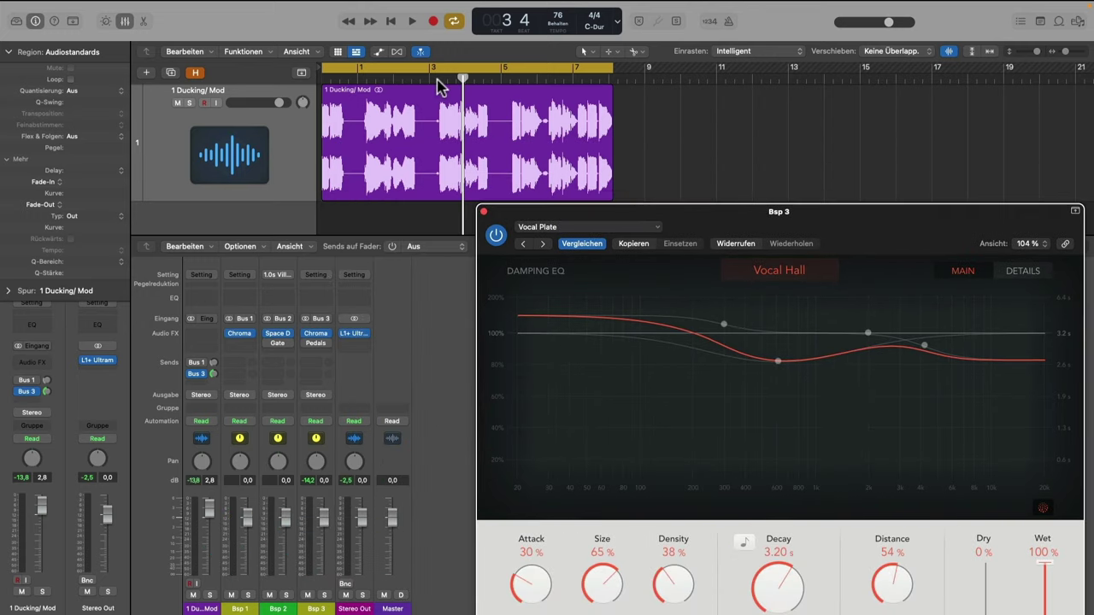
{"action": "double_click", "coordinate": [439, 80]}
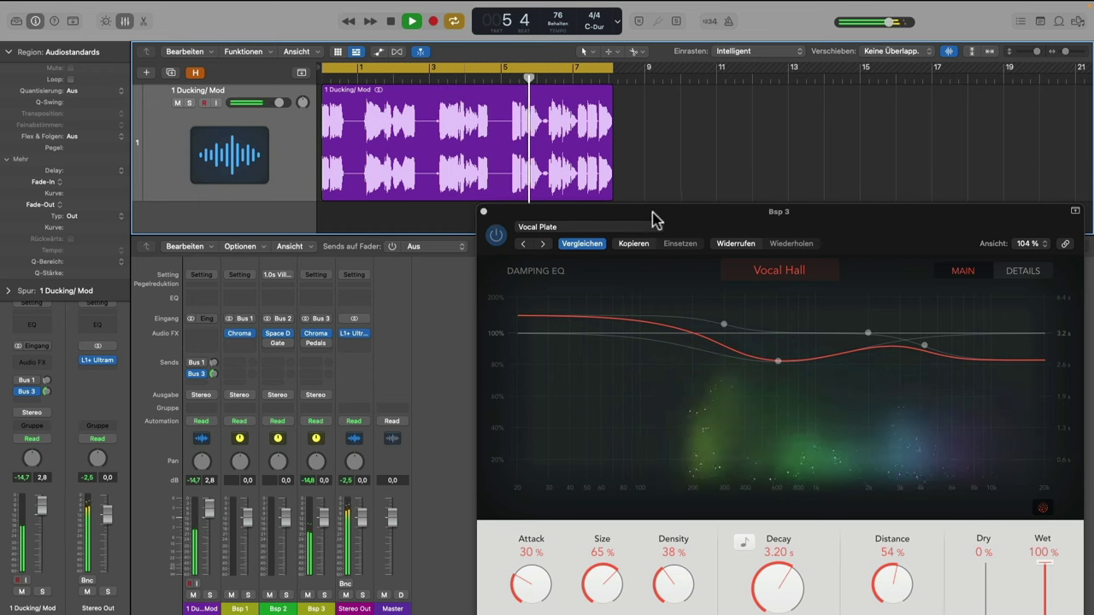
{"action": "left_click", "coordinate": [485, 213]}
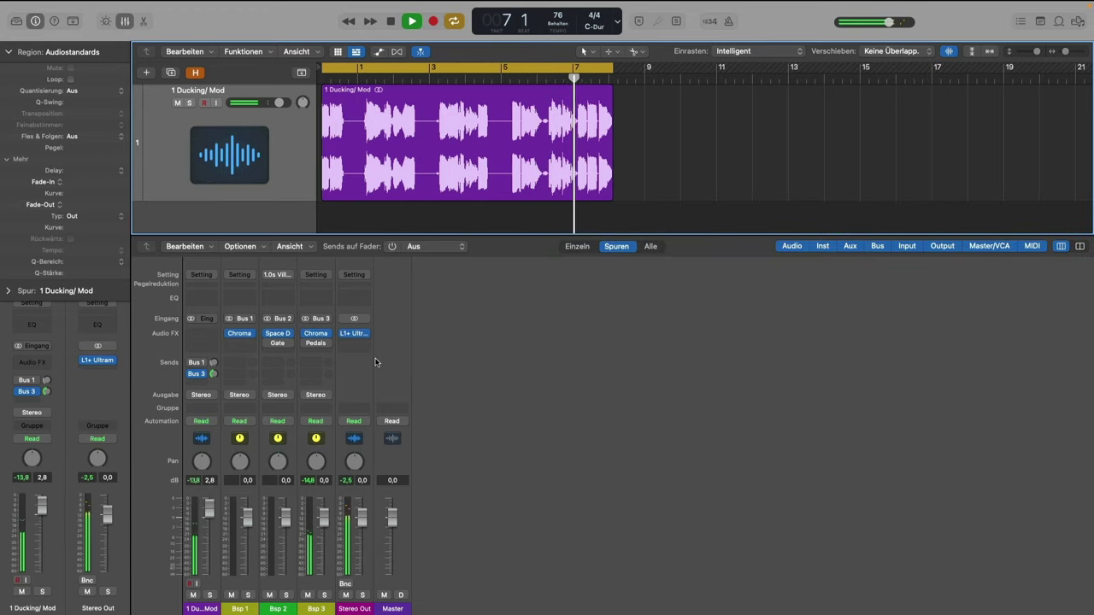
{"action": "key", "text": "space"}
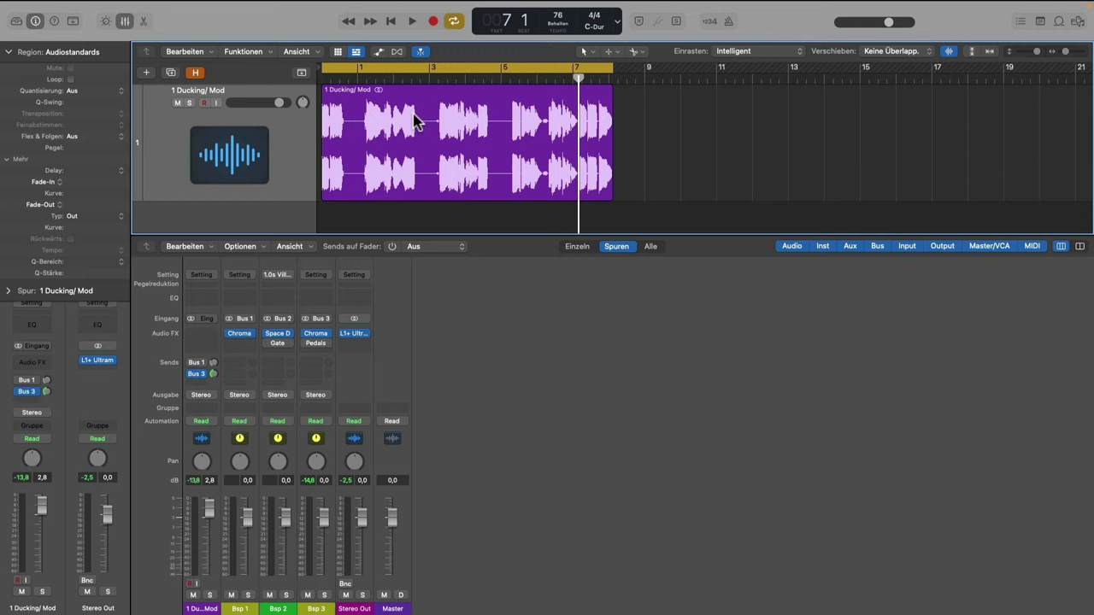
Insert a stereo Compressor after the ChromaVerb on Bsp 1 and set its side chain to 1 Ducking/ Mod (Audio 2).
{"action": "left_click", "coordinate": [247, 340]}
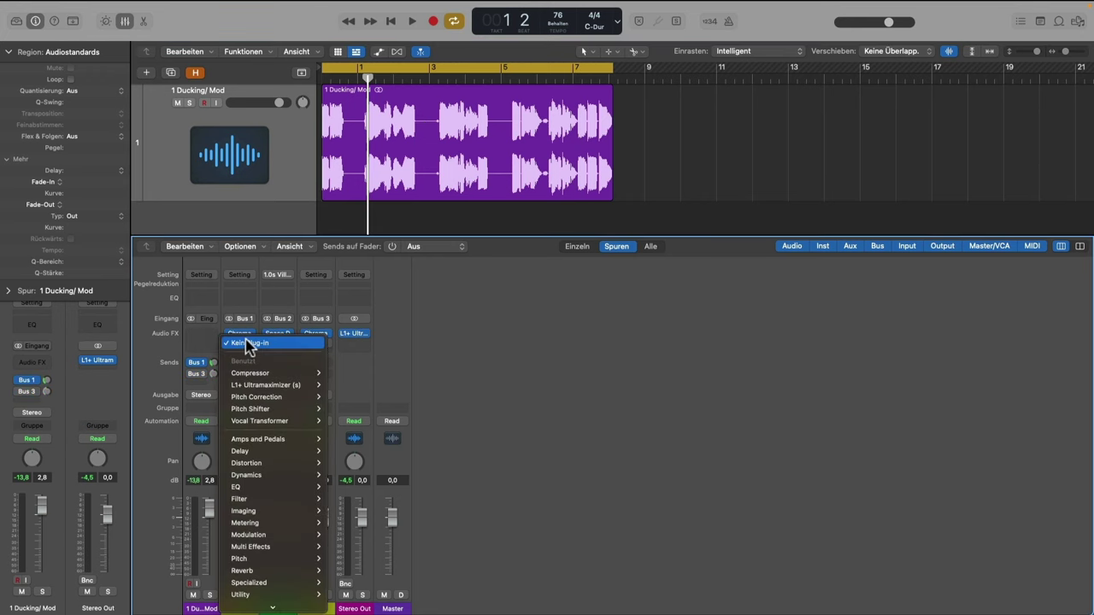
{"action": "mouse_move", "coordinate": [288, 376]}
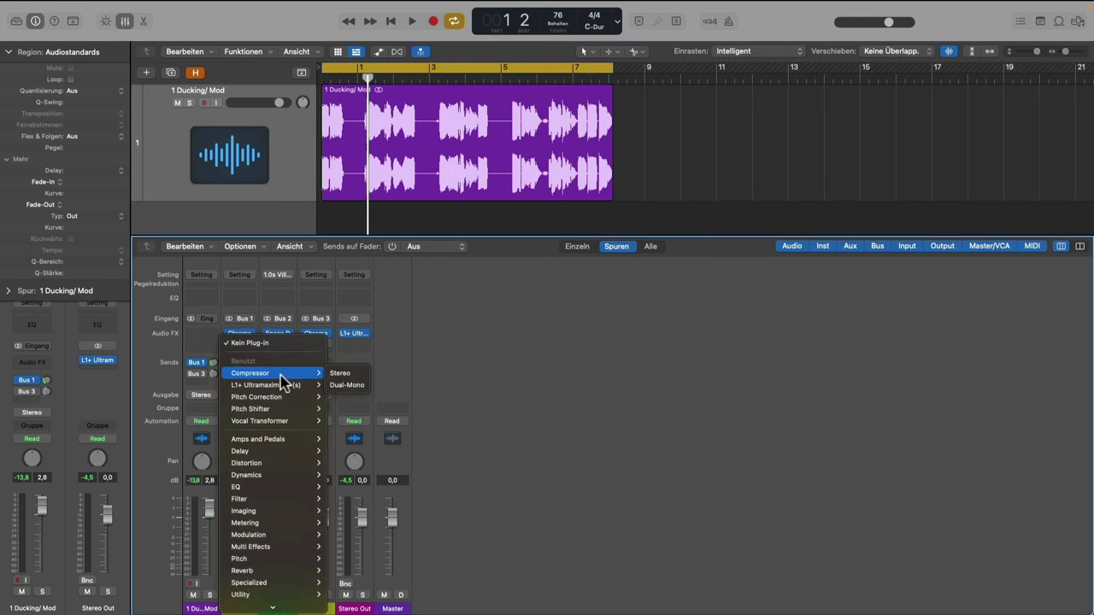
{"action": "left_click", "coordinate": [331, 374]}
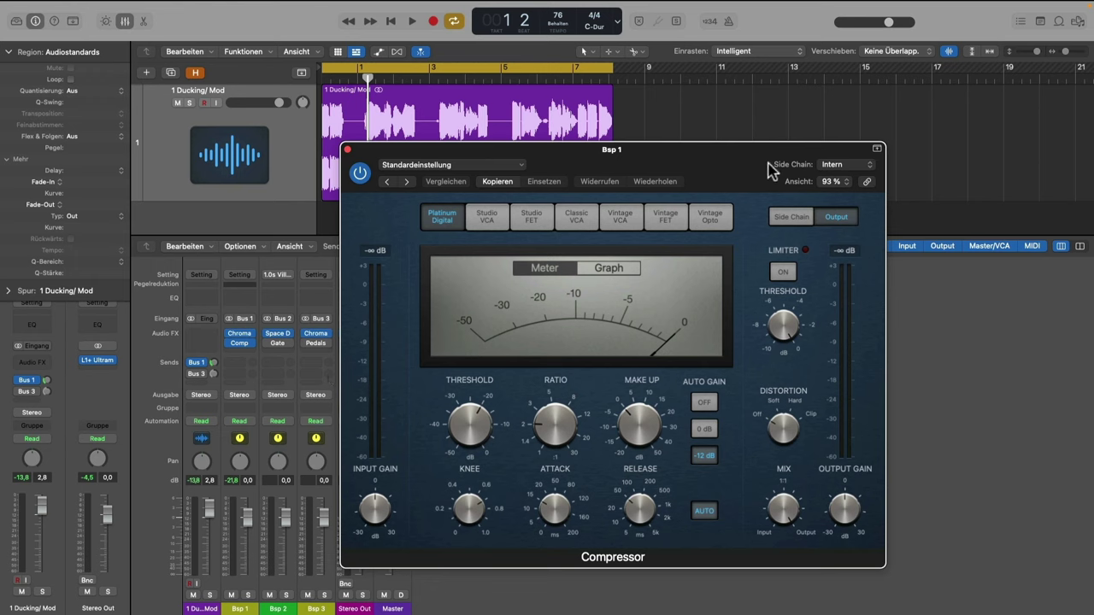
{"action": "left_click", "coordinate": [866, 164]}
{"action": "mouse_move", "coordinate": [859, 185]}
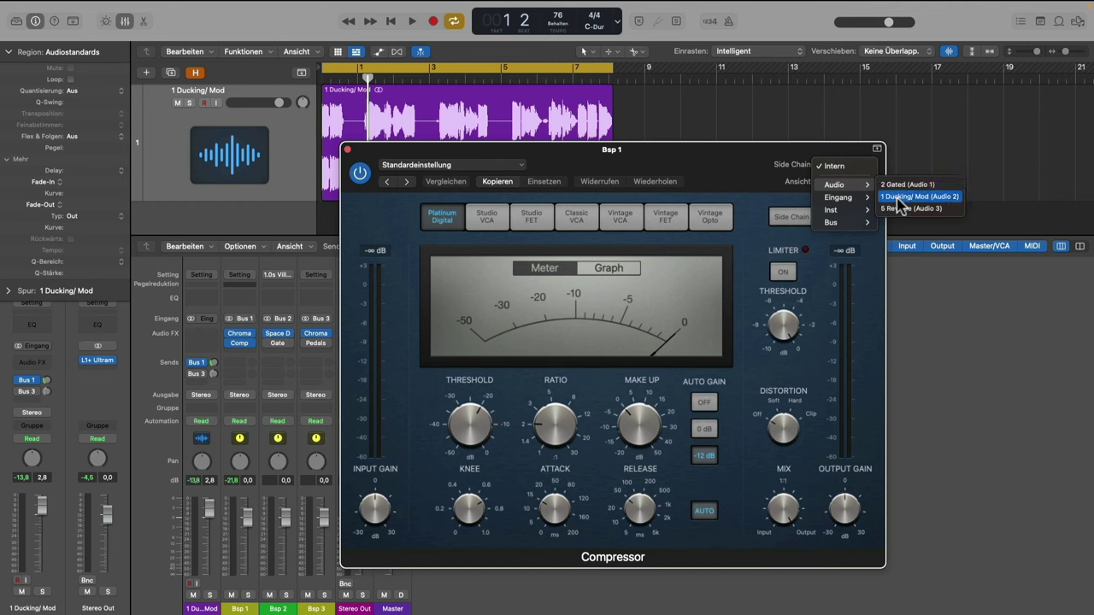
{"action": "left_click", "coordinate": [899, 197]}
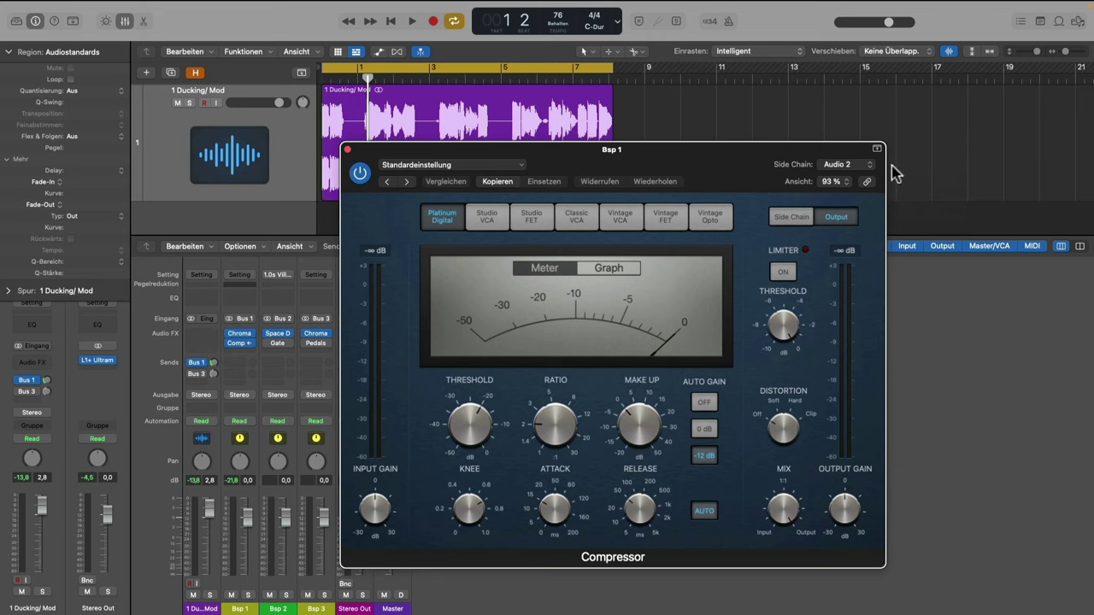
Turn off the Compressor's Auto Gain and automatic release, and raise its Ratio.
{"action": "left_click", "coordinate": [704, 403]}
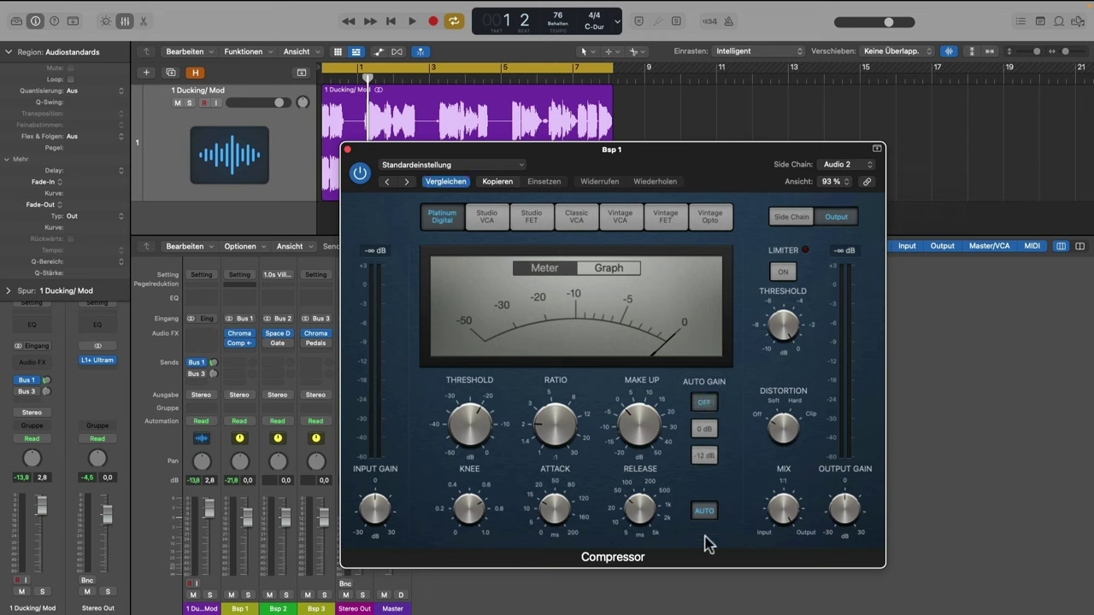
{"action": "left_click", "coordinate": [704, 511]}
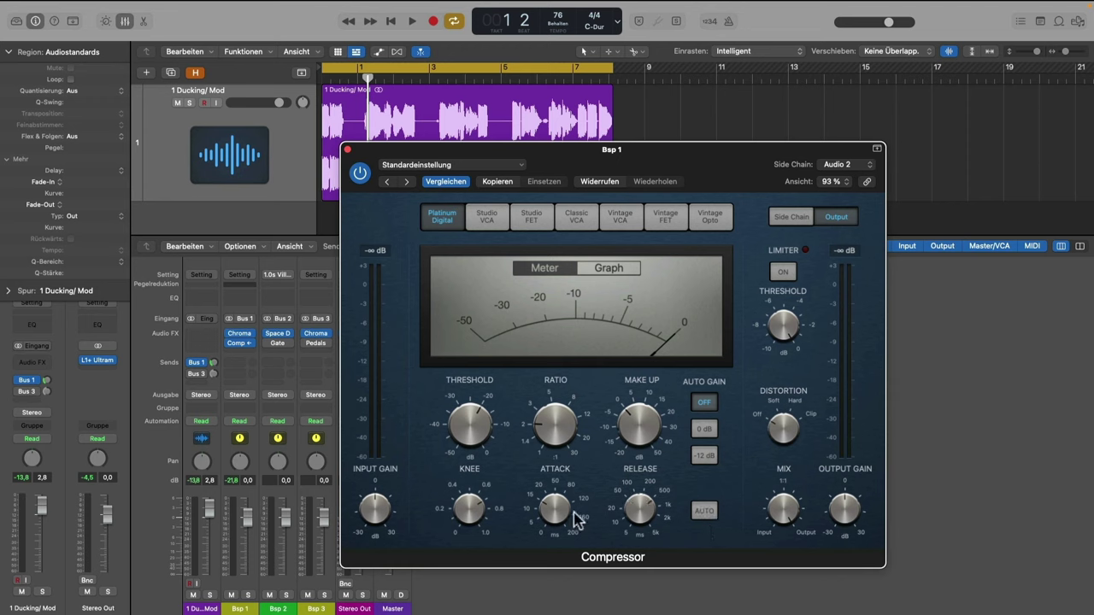
{"action": "left_click_drag", "start_coordinate": [543, 436], "coordinate": [546, 416]}
Lower the Compressor's Threshold to -45.5 dB while the track plays.
{"action": "mouse_move", "coordinate": [478, 426]}
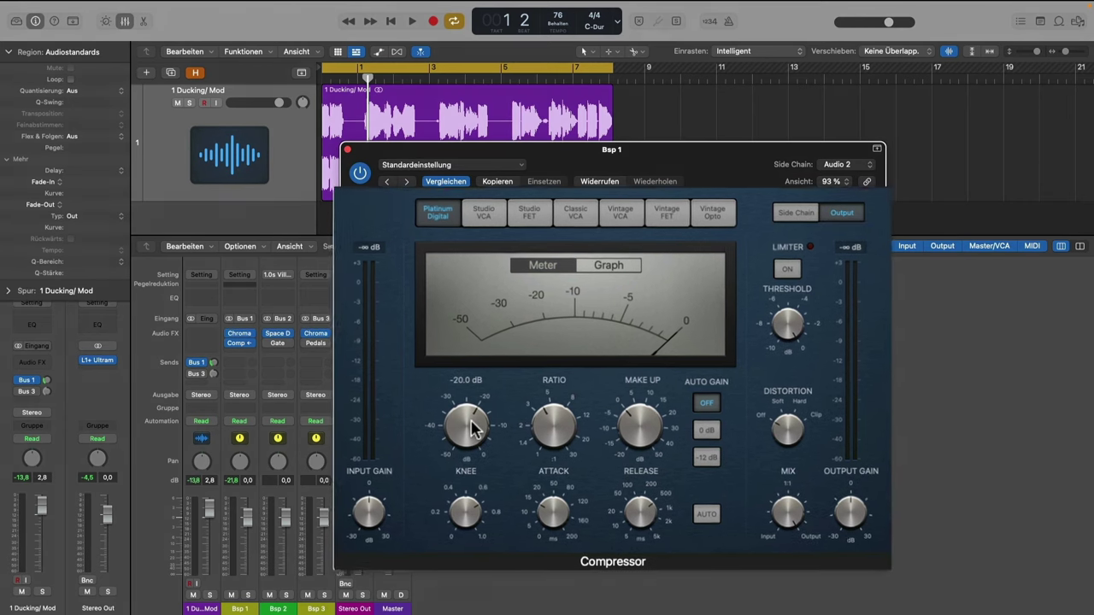
{"action": "key", "text": "space"}
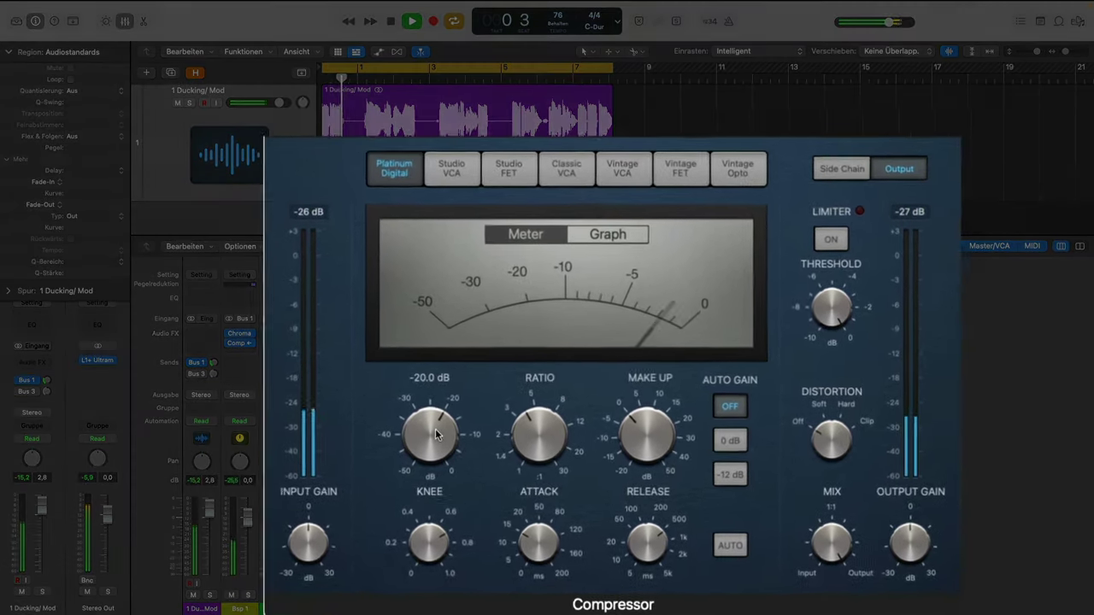
{"action": "left_click_drag", "start_coordinate": [425, 421], "coordinate": [405, 471]}
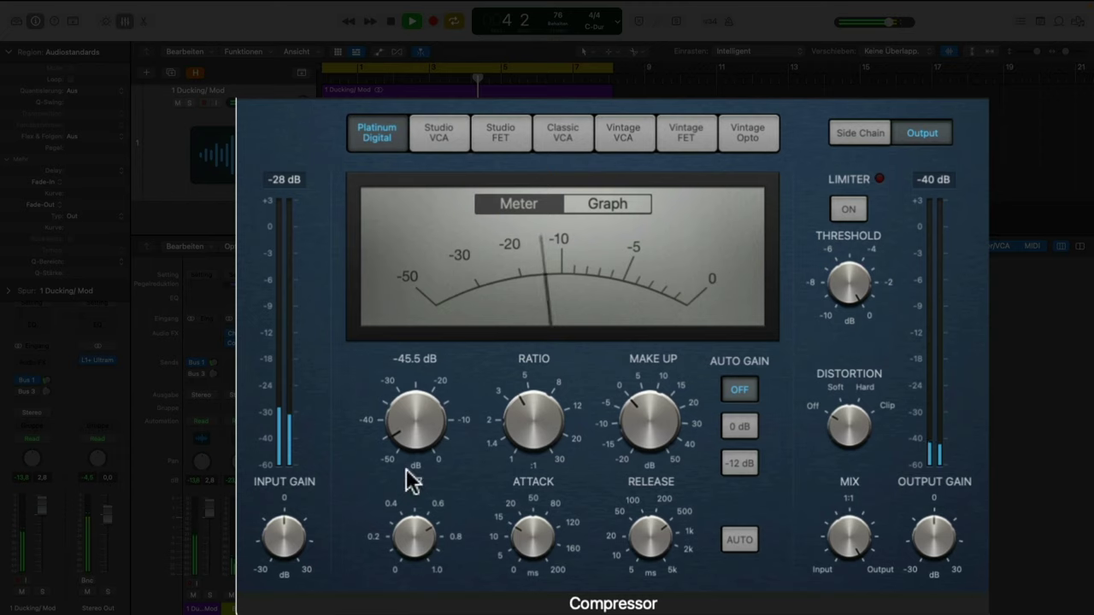
{"action": "key", "text": "space"}
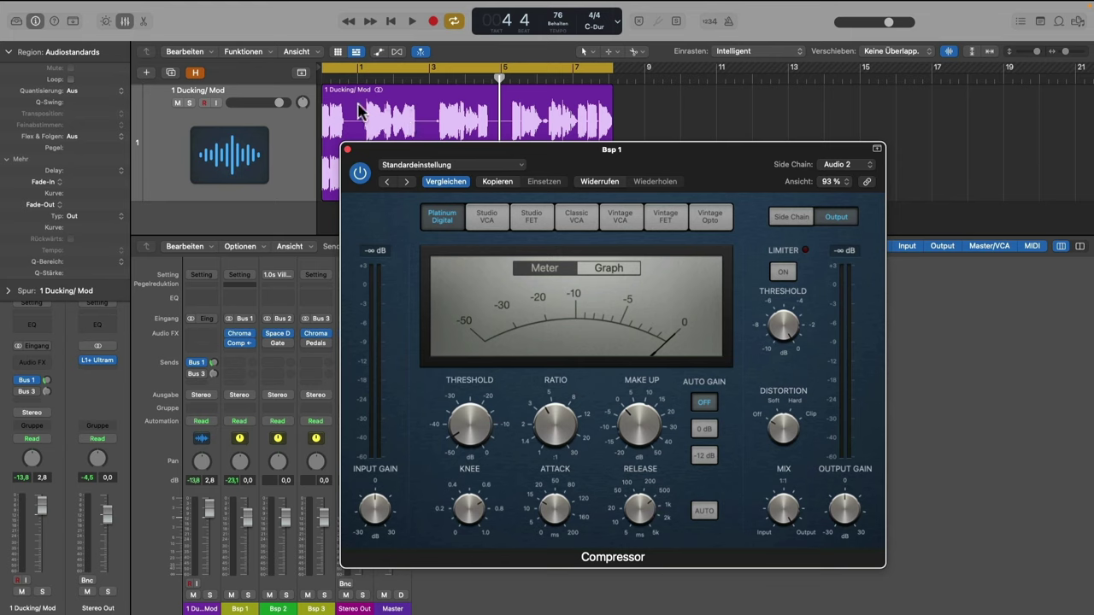
Audition the Compressor's Release at 16 ms and lengthen it again while the track plays.
{"action": "mouse_move", "coordinate": [548, 511]}
{"action": "mouse_move", "coordinate": [634, 523]}
{"action": "key", "text": "space"}
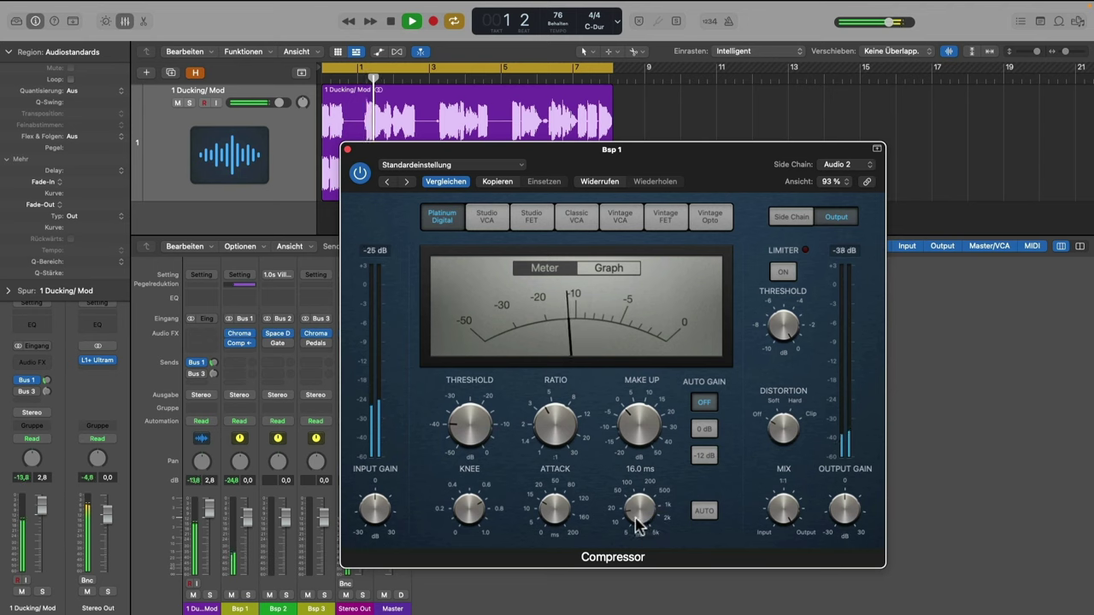
{"action": "left_click_drag", "start_coordinate": [637, 523], "coordinate": [617, 459]}
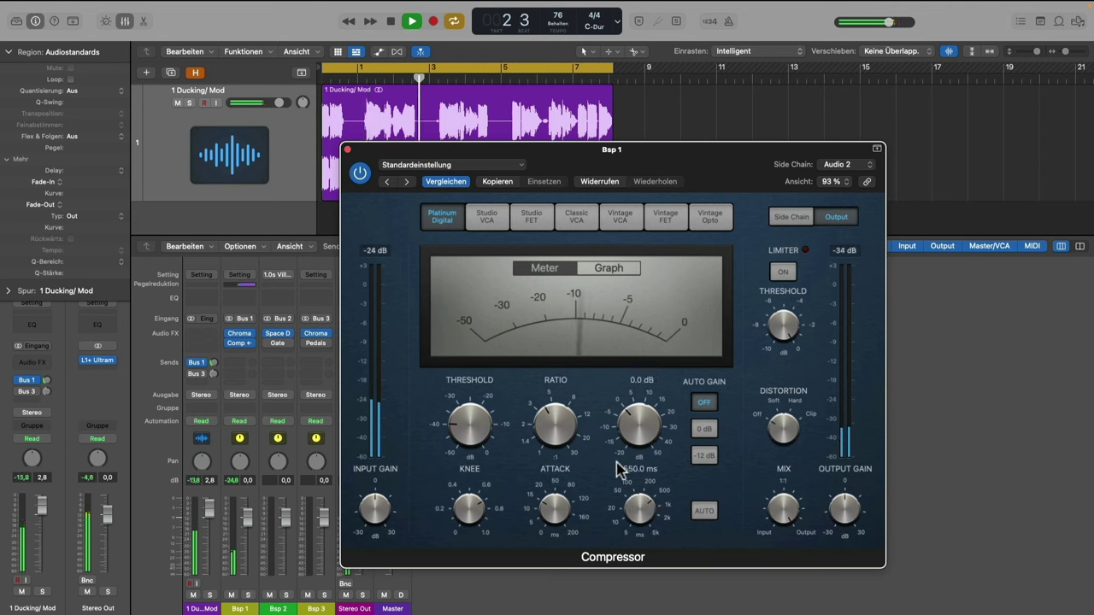
{"action": "key", "text": "space"}
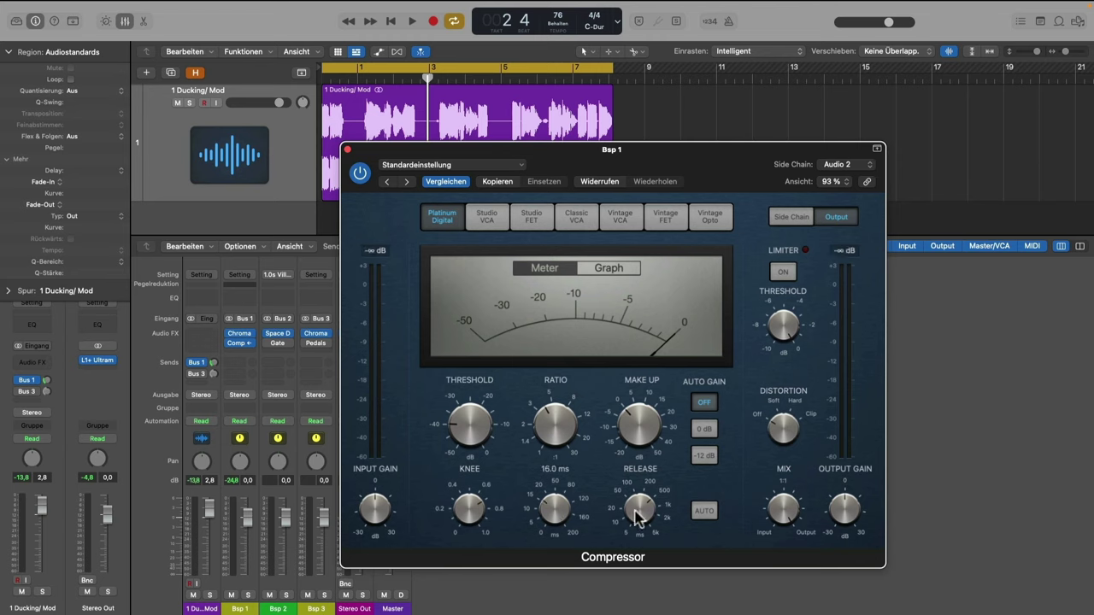
Play the track with the Compressor's Threshold lowered to -47 dB, and raise it to -30 dB to compare the ducking strength.
{"action": "mouse_move", "coordinate": [637, 513]}
{"action": "mouse_move", "coordinate": [484, 424]}
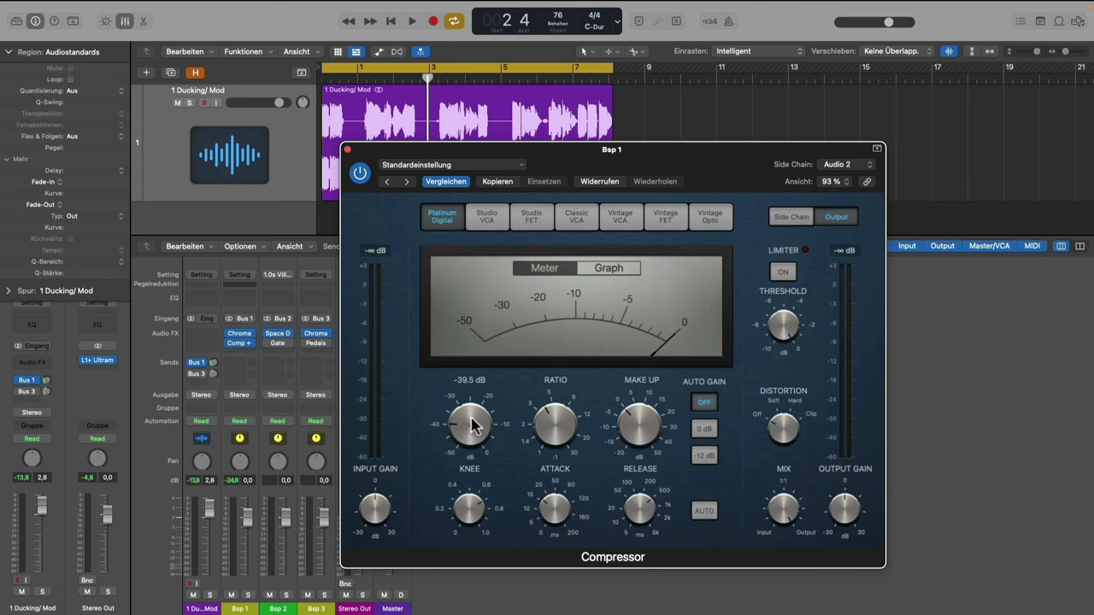
{"action": "left_click_drag", "start_coordinate": [475, 425], "coordinate": [475, 434]}
{"action": "key", "text": "space"}
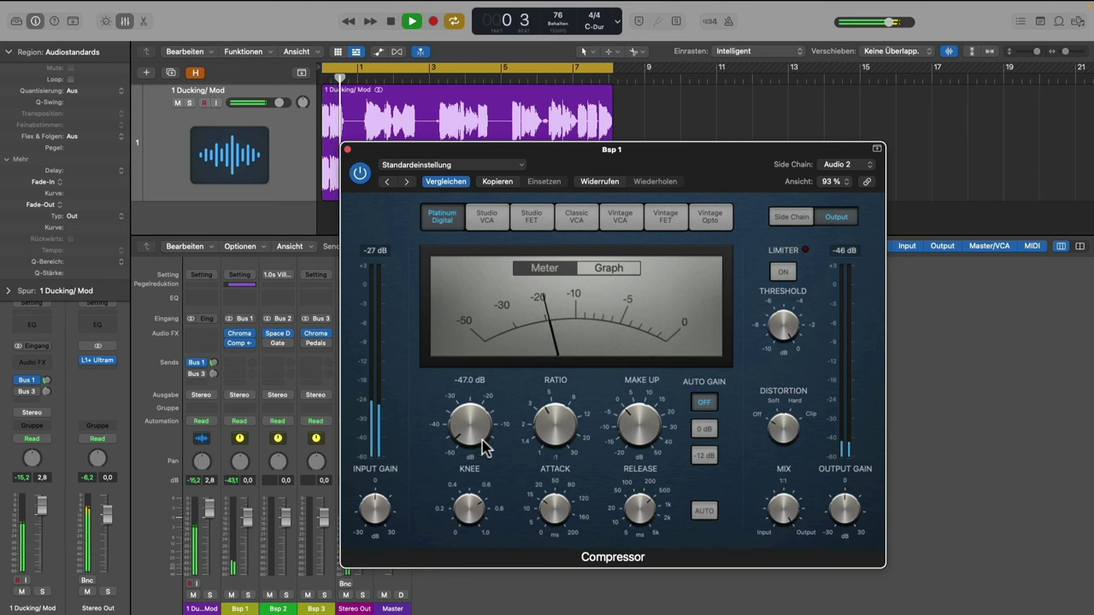
{"action": "left_click_drag", "start_coordinate": [485, 447], "coordinate": [468, 418]}
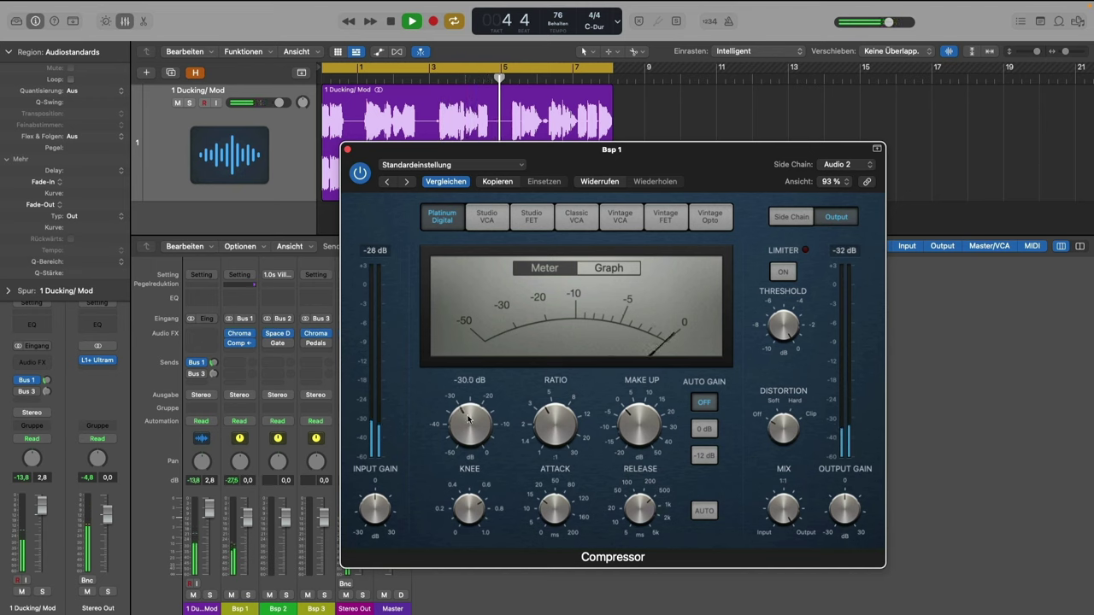
{"action": "key", "text": "space"}
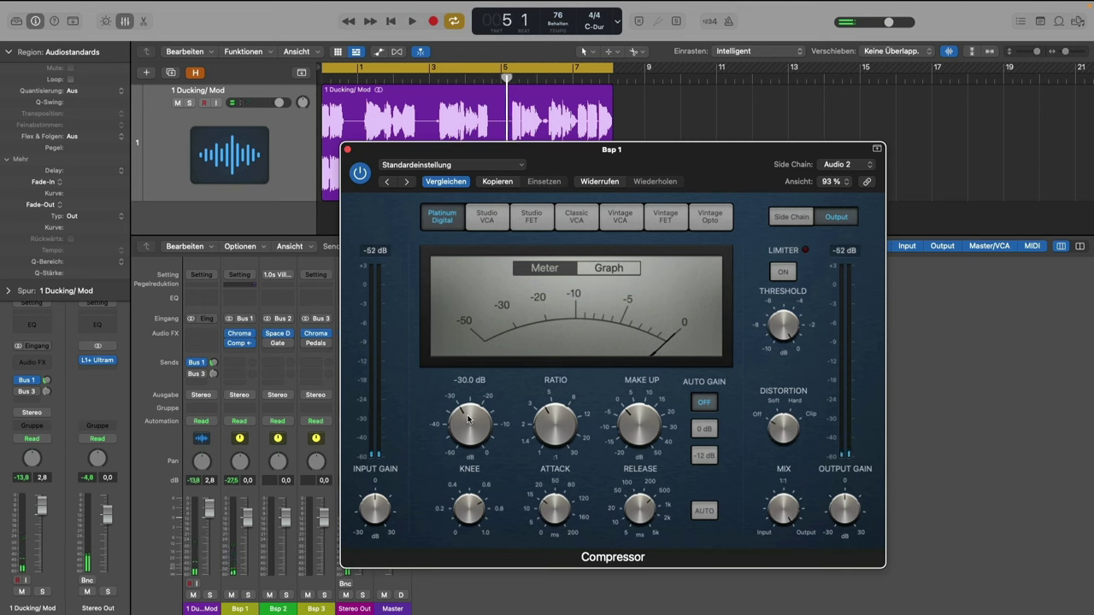